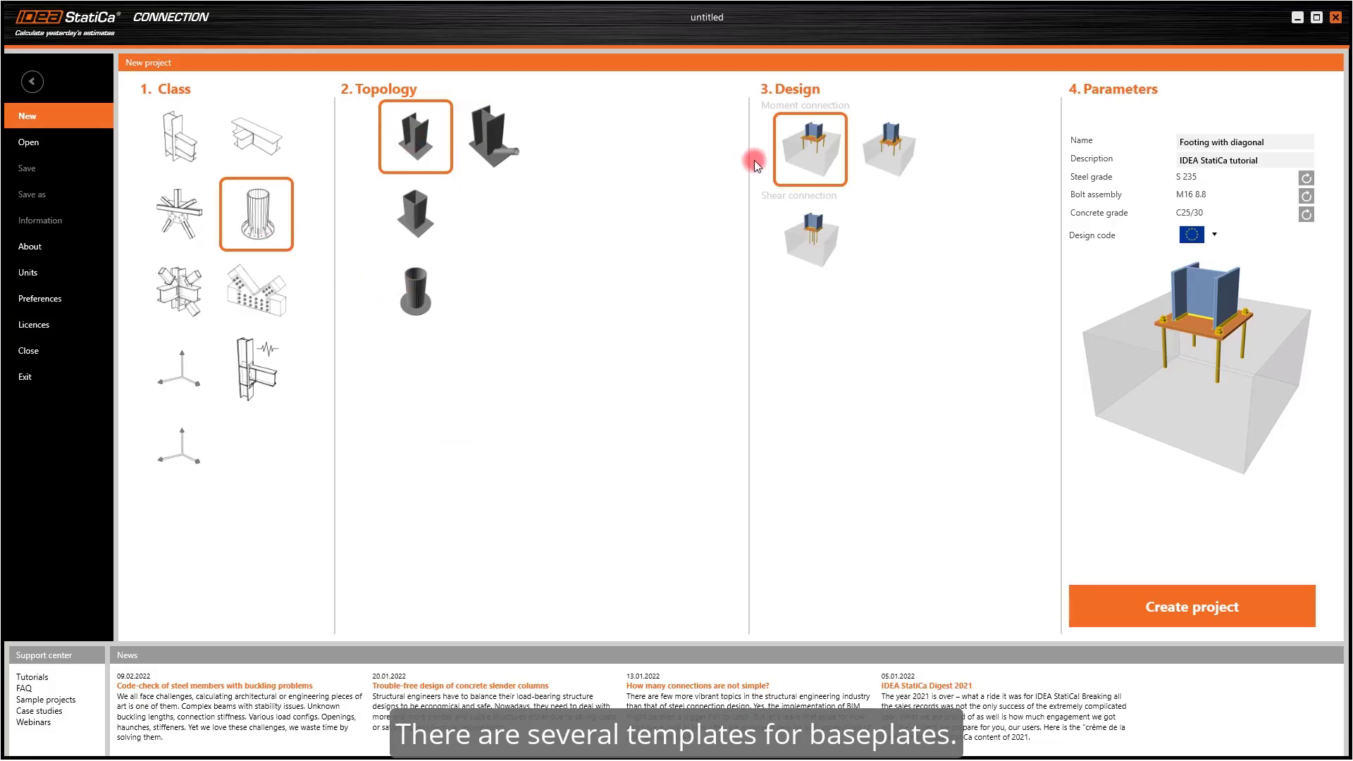
- Create the column base plate project and set the column's ex offset to -200 mm
click(1245, 599)
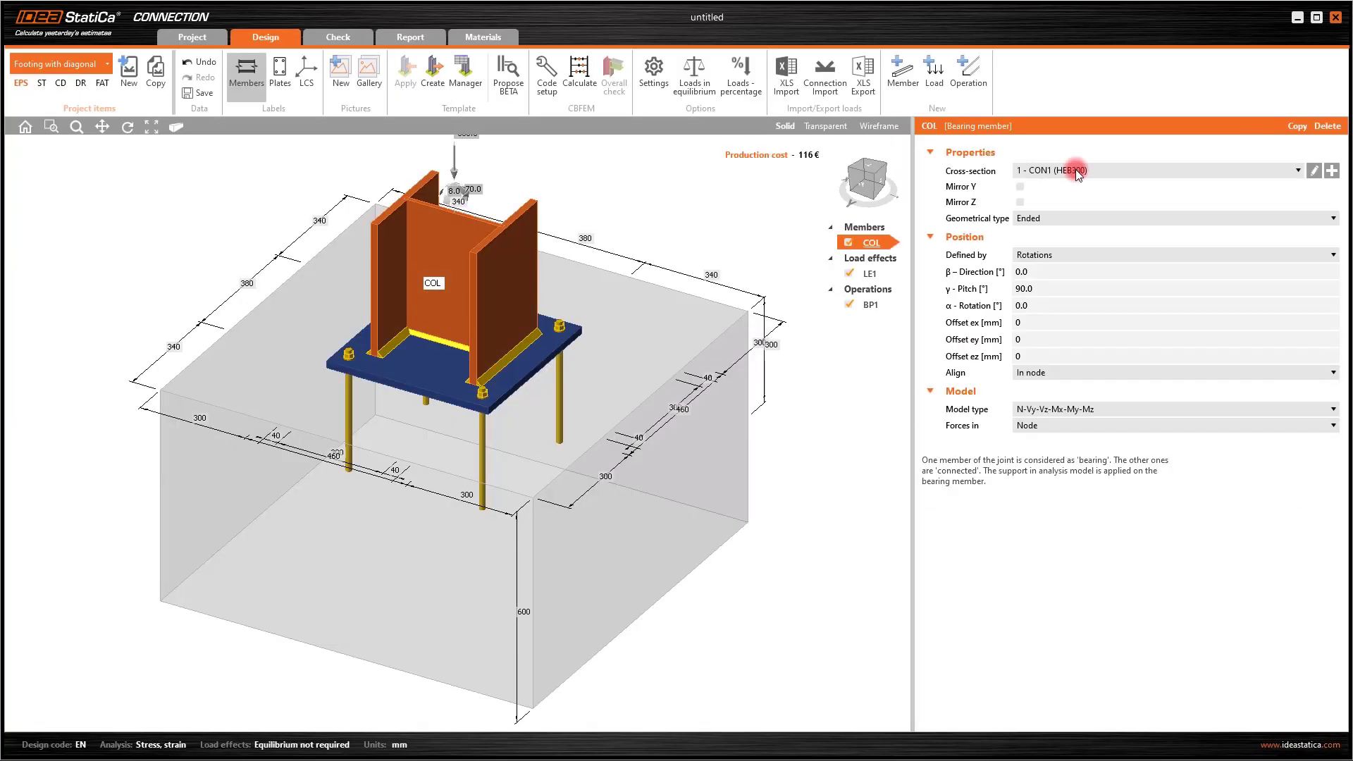
double_click(1044, 325)
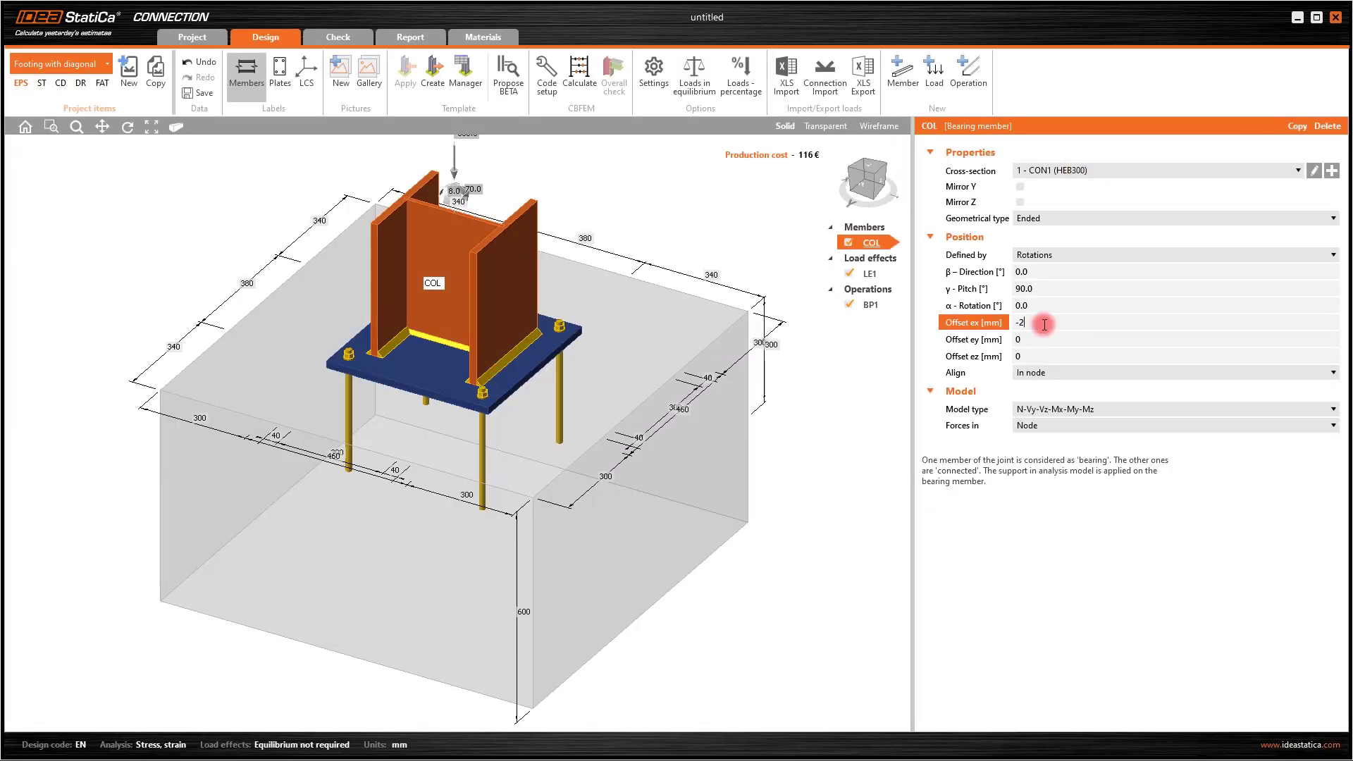
text(-200)
- Add a new member and assign it the rolled hollow cross-section K80/80/4 from the section catalogue
click(902, 71)
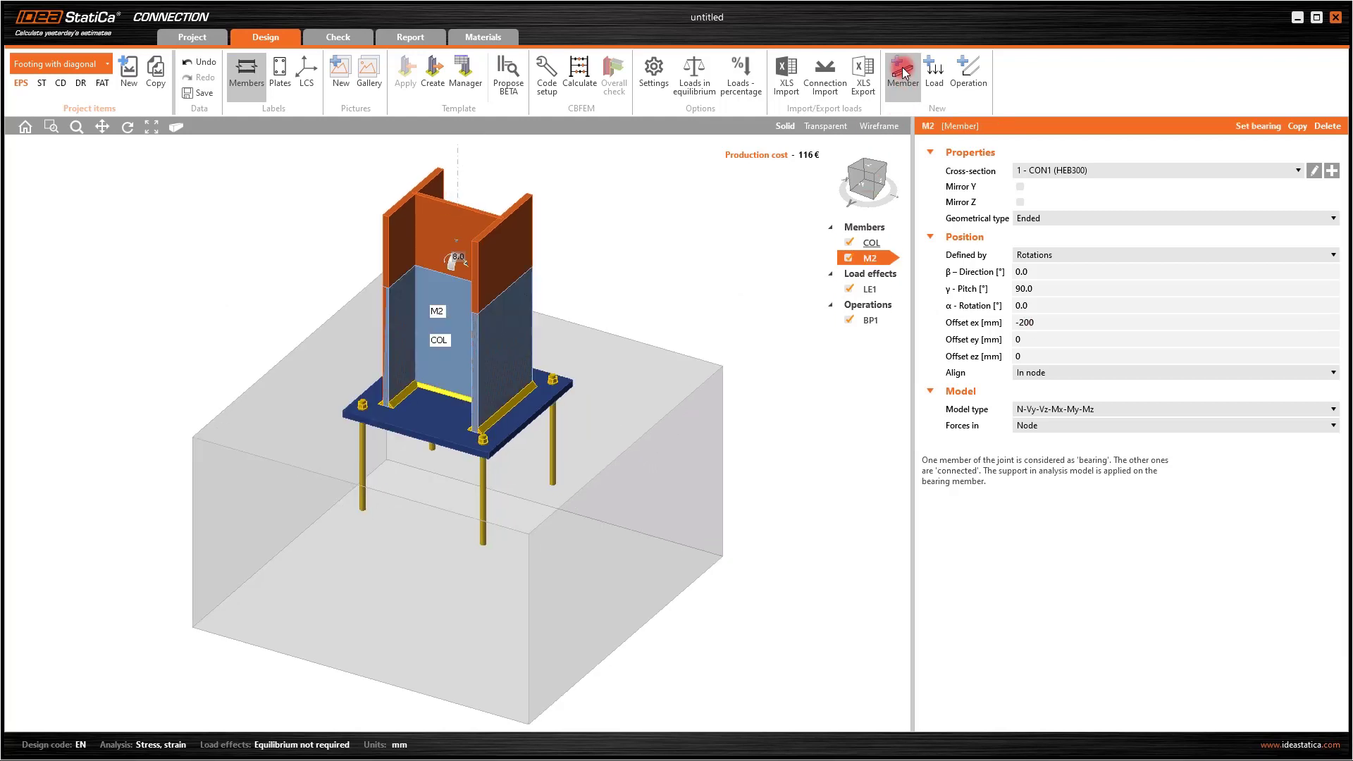
click(1332, 172)
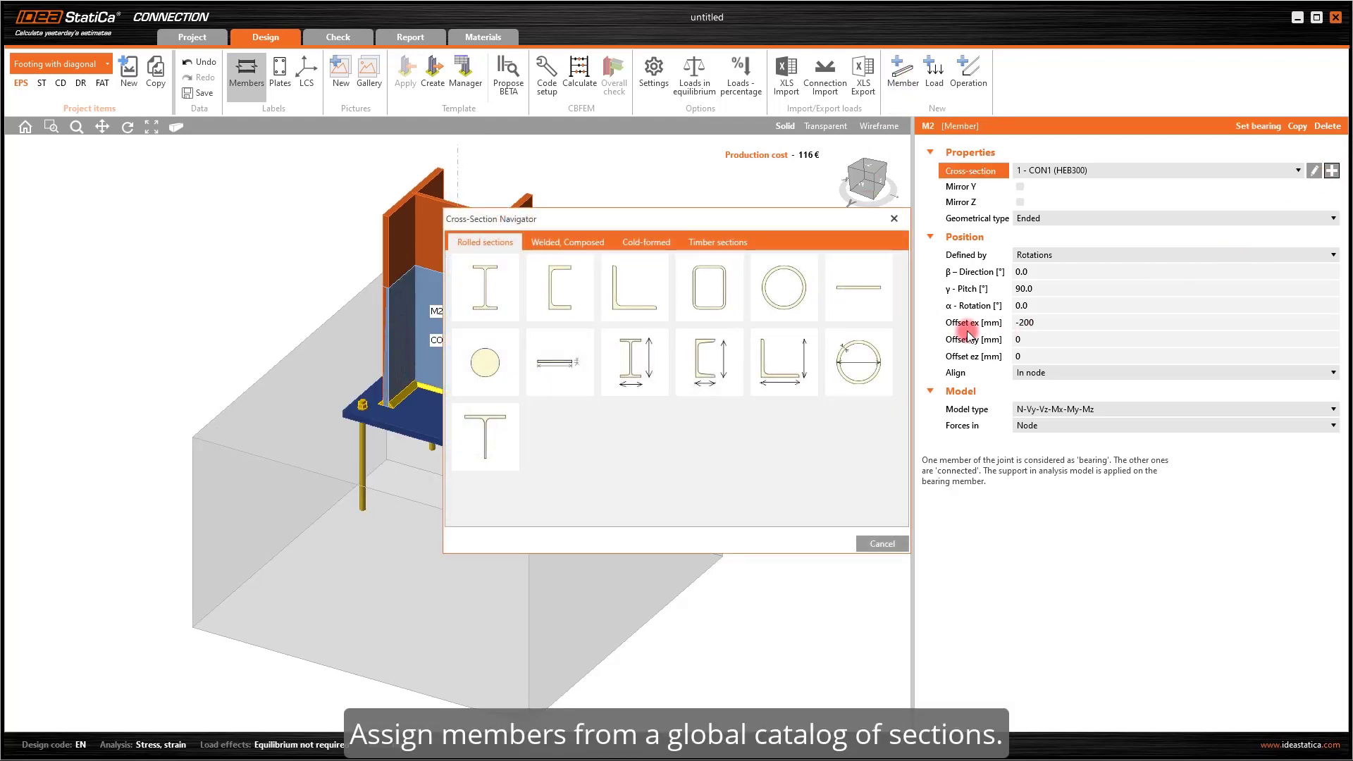
click(705, 293)
click(548, 277)
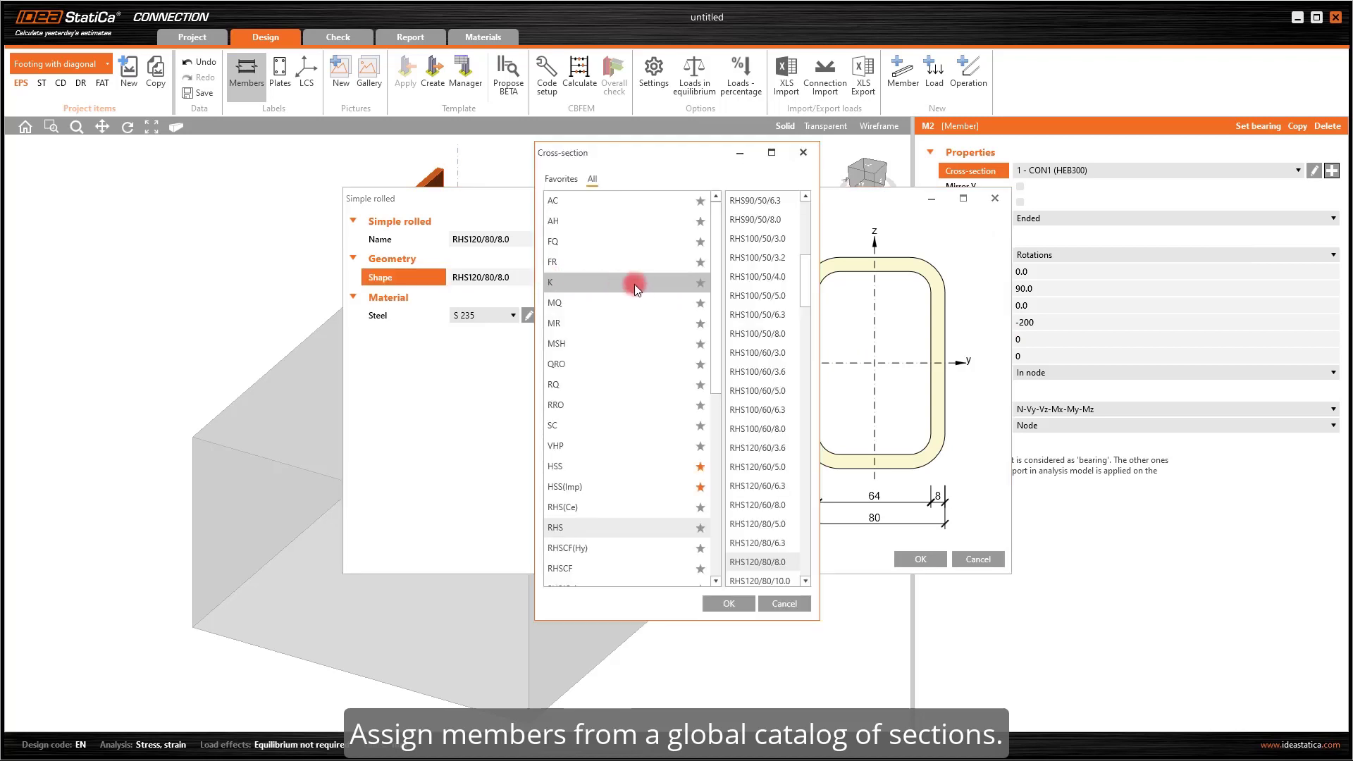
click(640, 285)
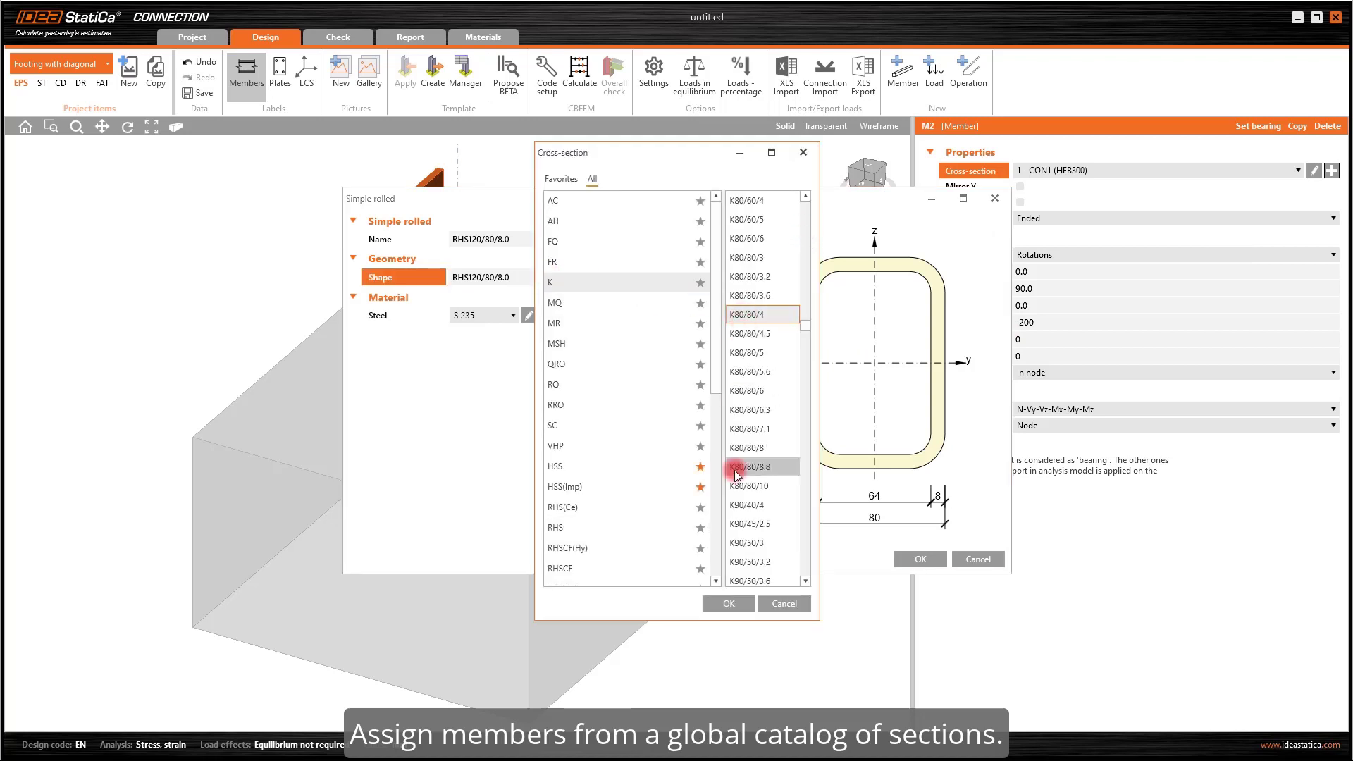
click(728, 610)
click(920, 559)
- Set member M2's pitch to 45°, its ex offset to 0 mm and its model type to N-Vy-Vz
click(1054, 289)
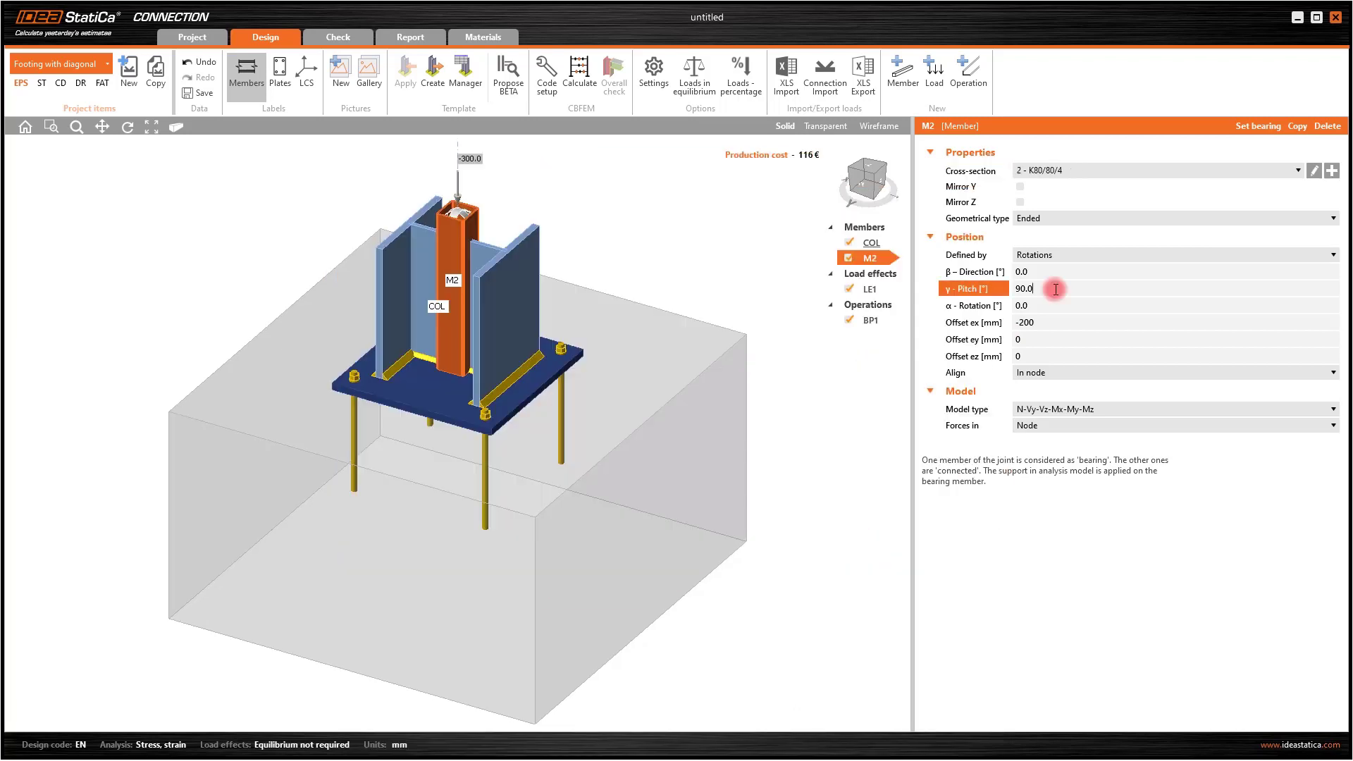
click(1055, 305)
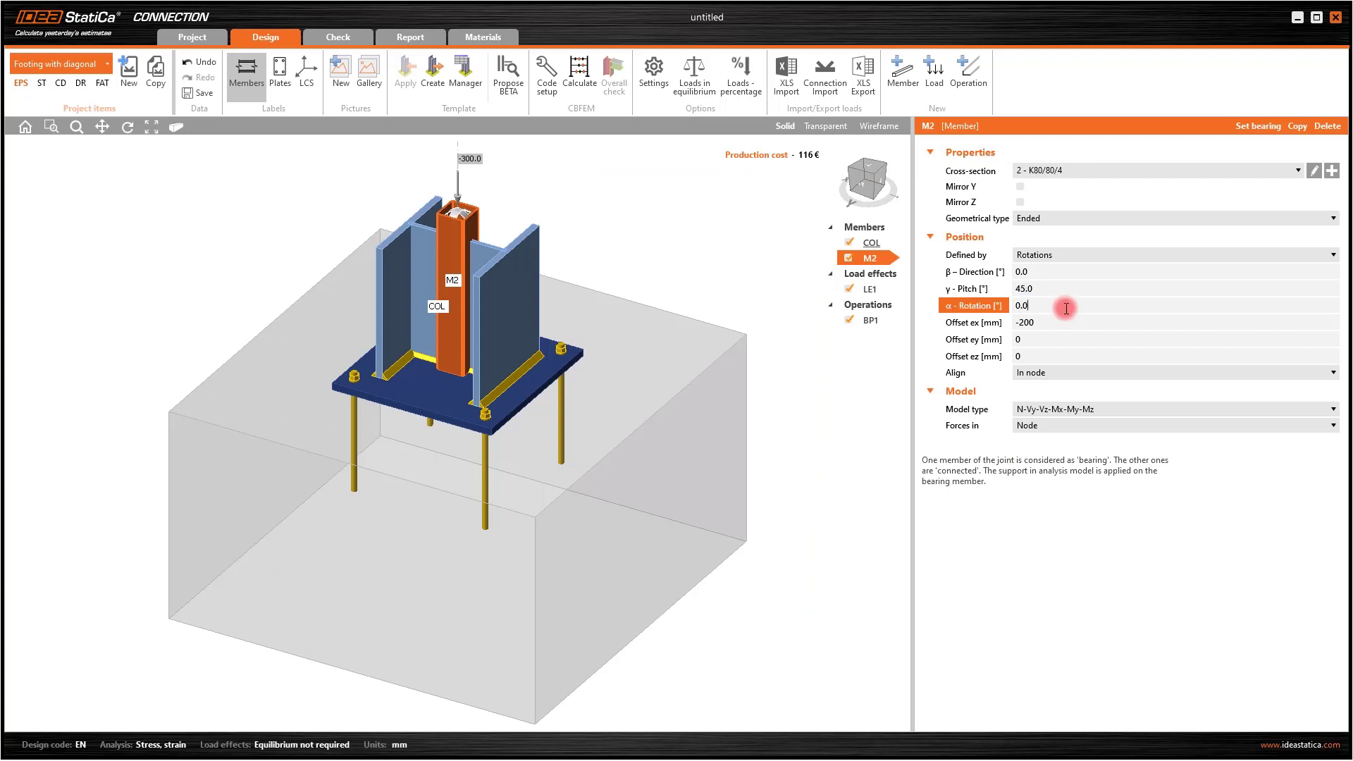
click(1057, 408)
click(1051, 459)
- Add a third member and assign it the rolled I-section HEB200 from the section catalogue
click(907, 77)
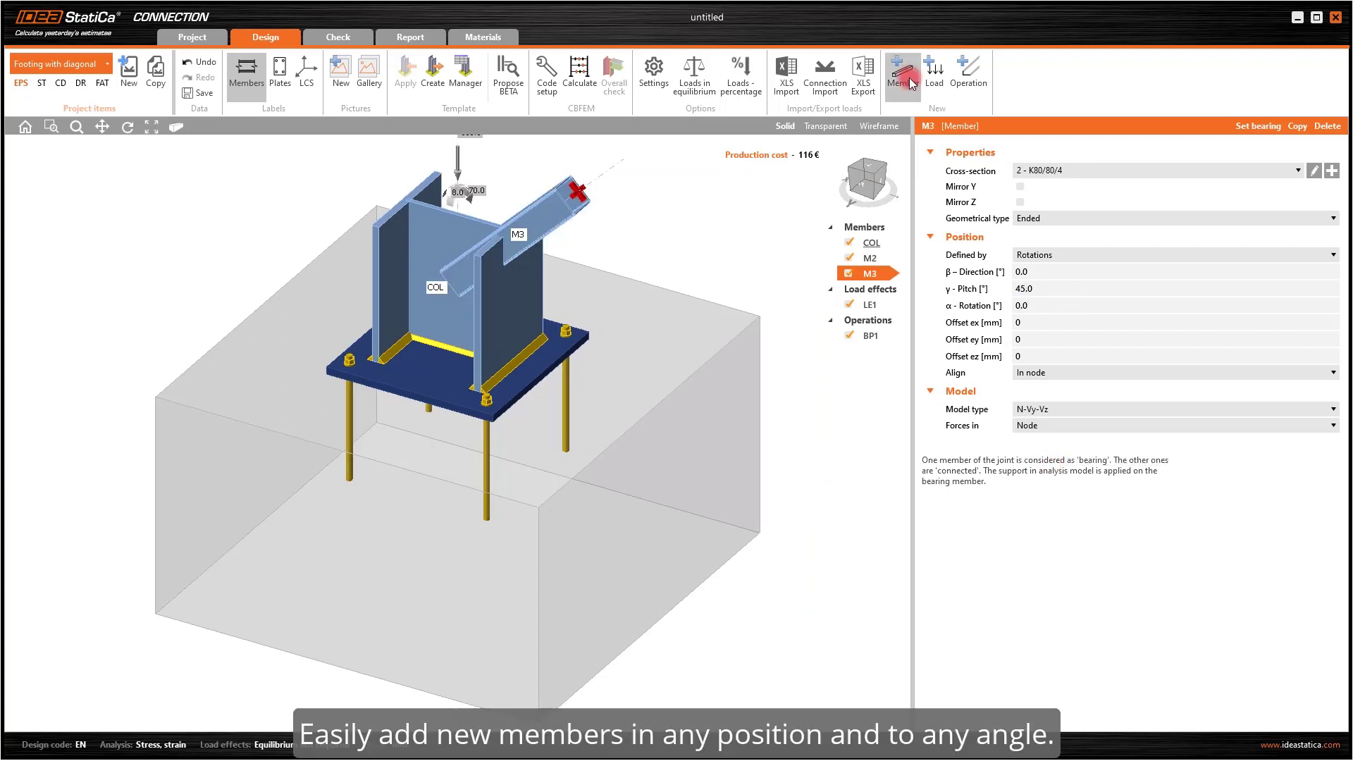
click(1331, 171)
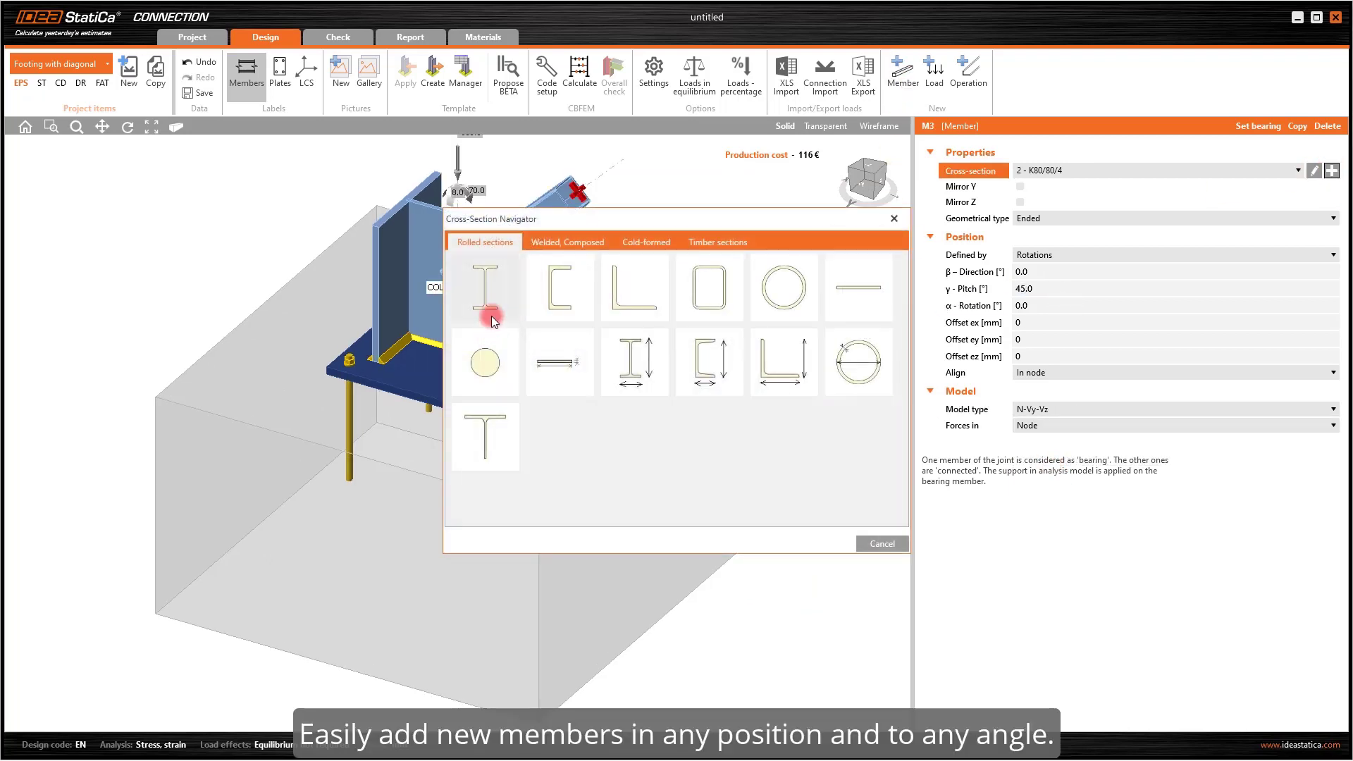
click(492, 315)
click(540, 286)
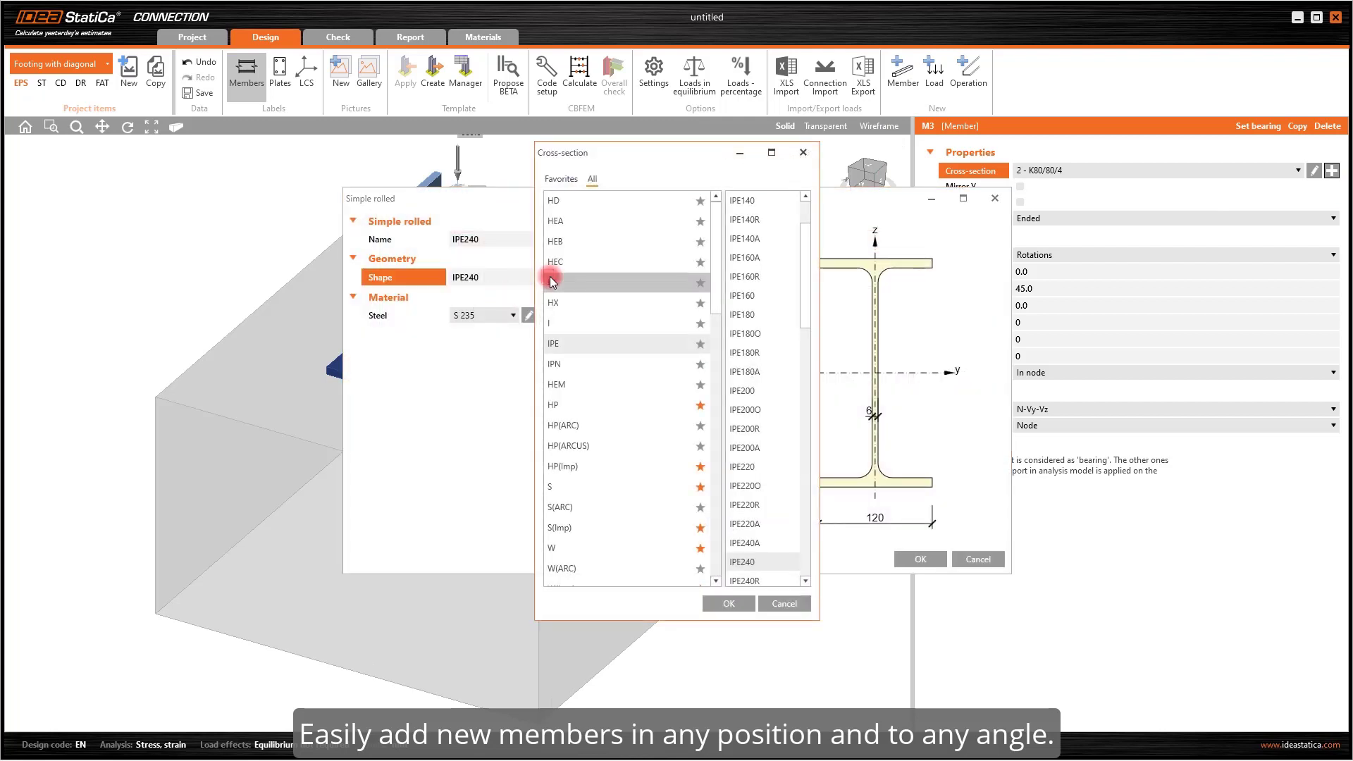
click(554, 241)
click(778, 295)
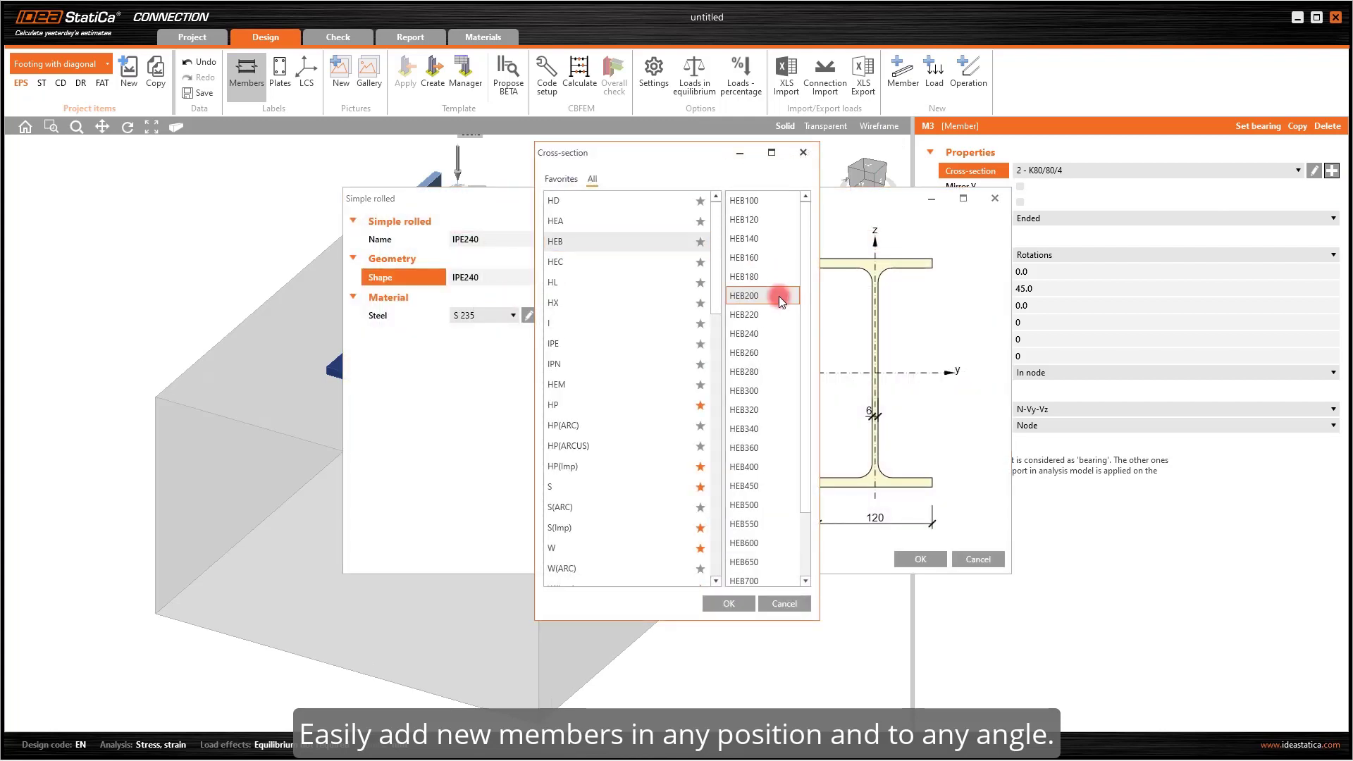
click(737, 605)
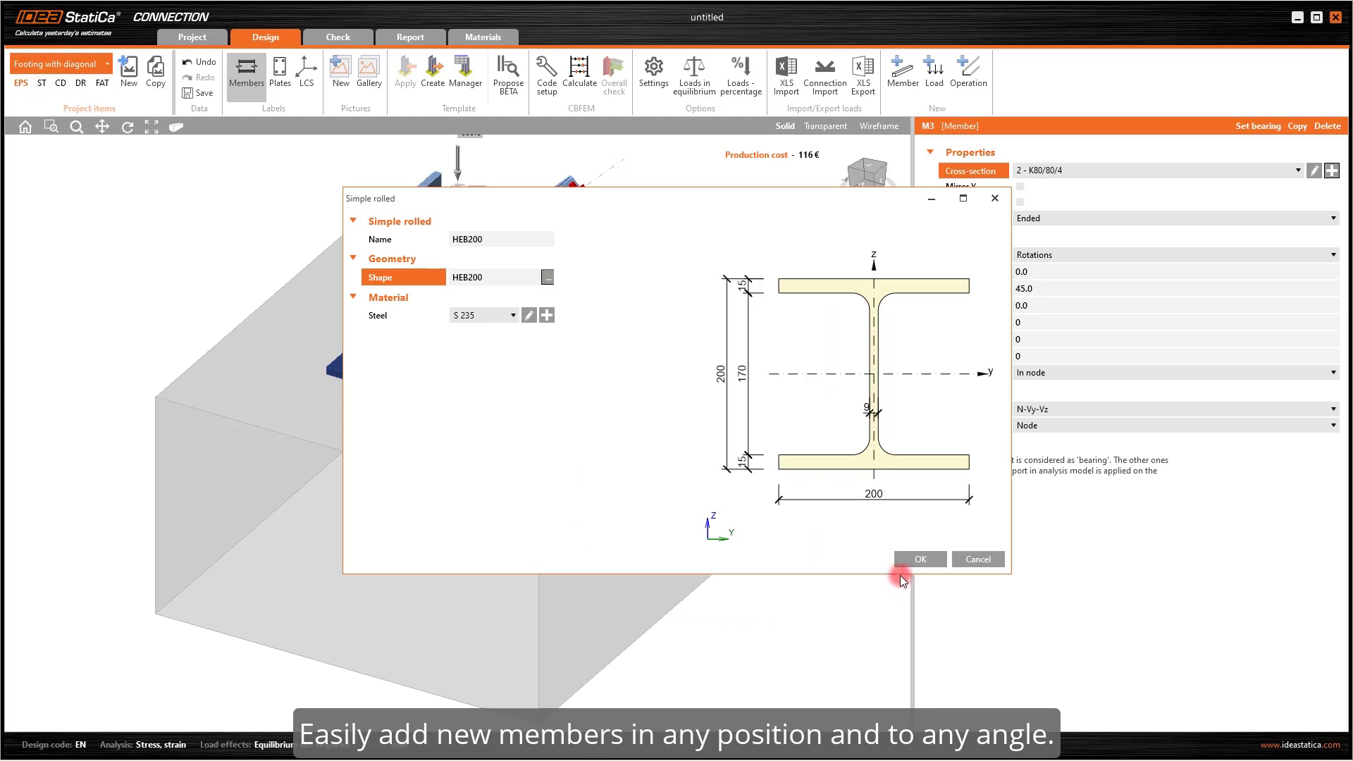
click(920, 558)
- Set member M3's pitch to 0° and its model type to N-Vy-Vz-Mx-My-Mz
click(1064, 289)
text(0)
key(Tab)
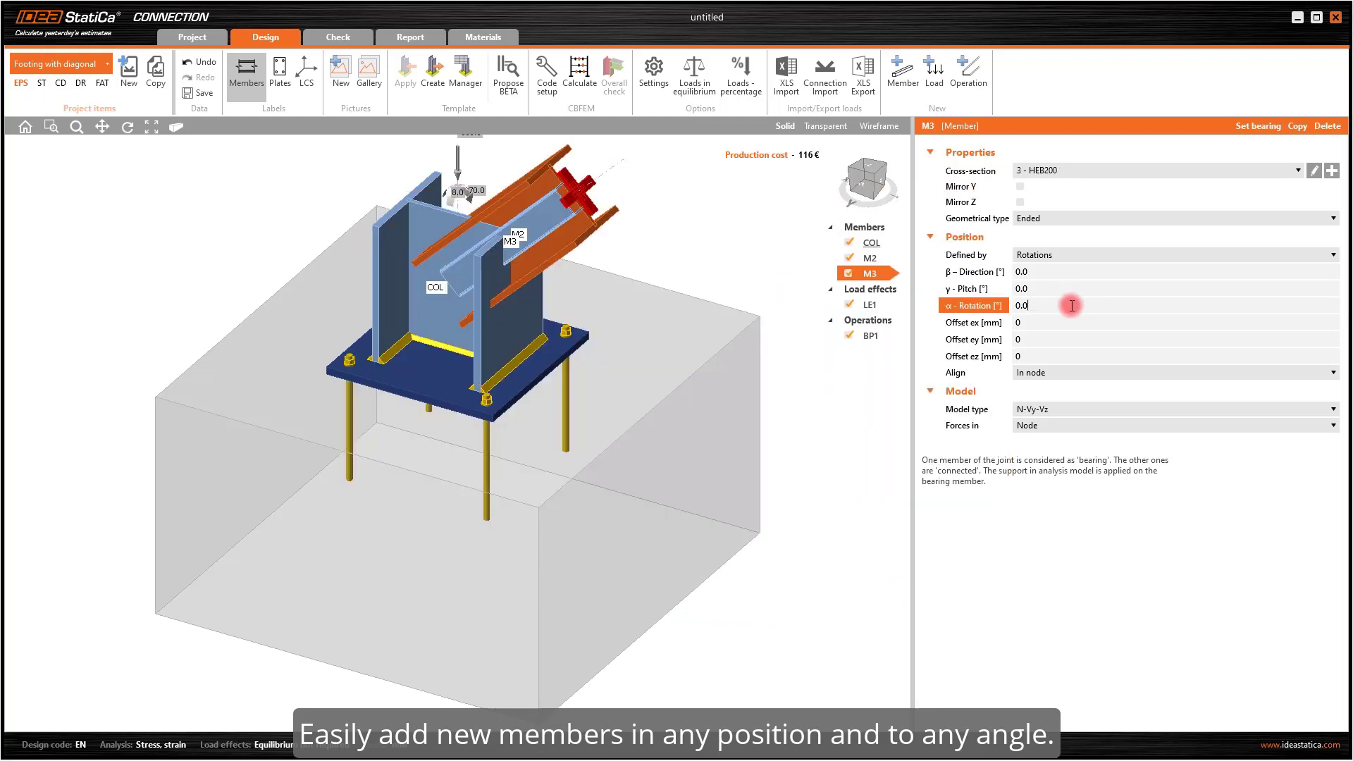
click(1079, 409)
click(1092, 423)
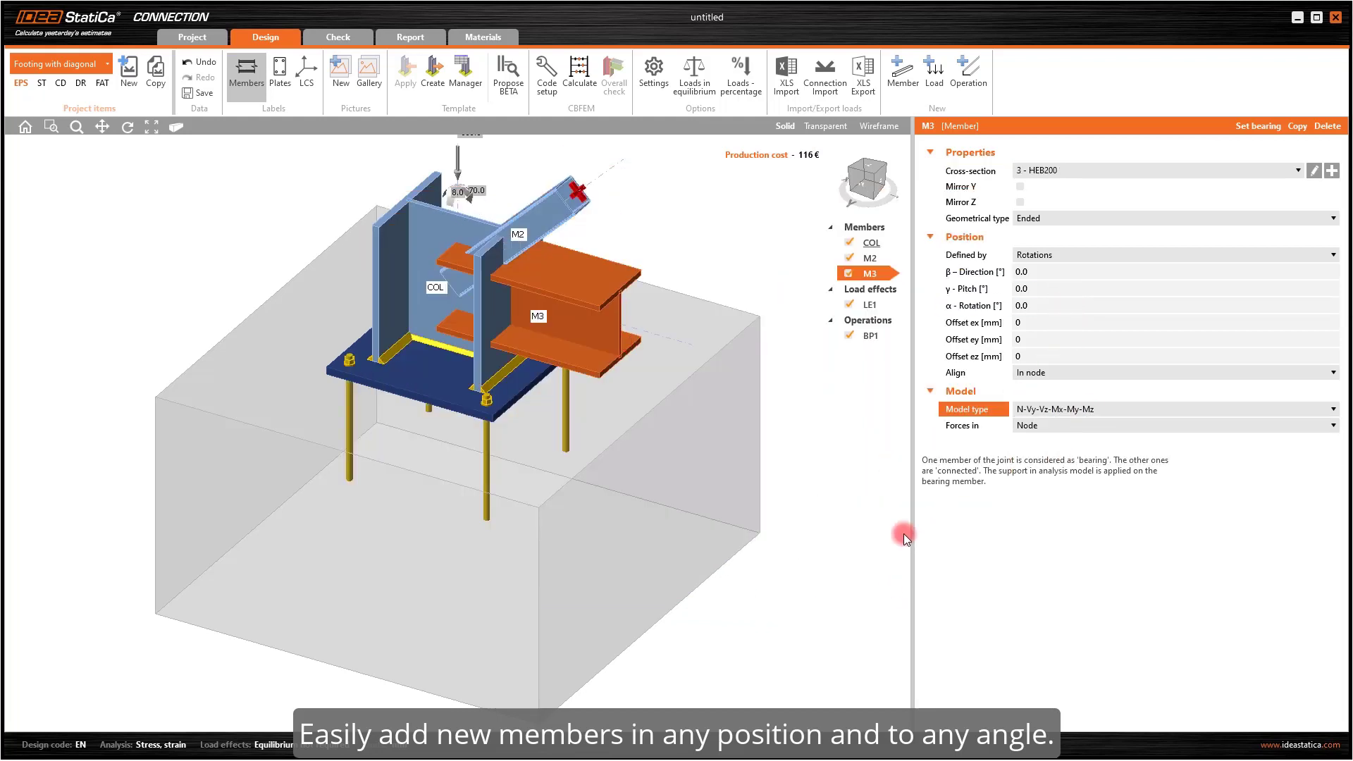
- In load effect LE1, set N to -400 kN for COL and -50 kN for M2, and load M3 with -80, 120 and 10
click(865, 305)
click(1011, 192)
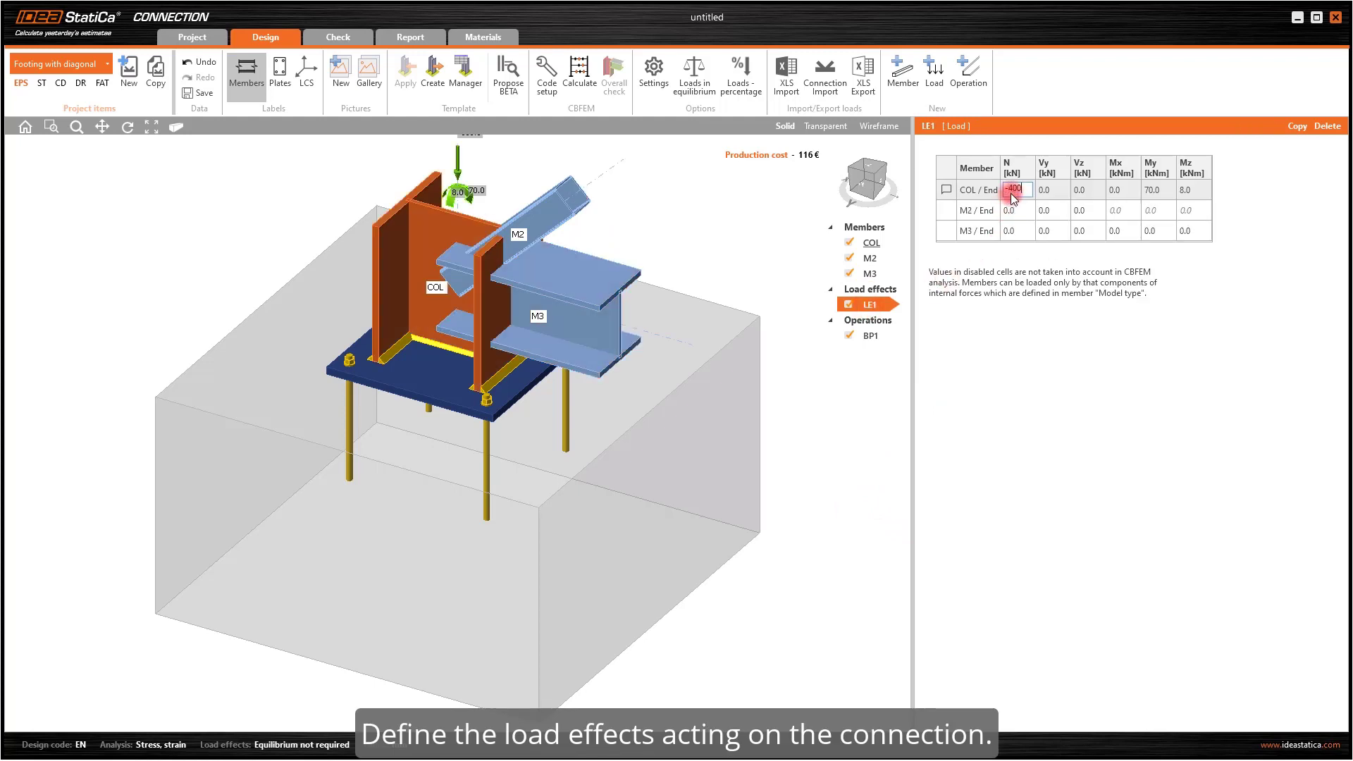
click(1027, 214)
text(-50)
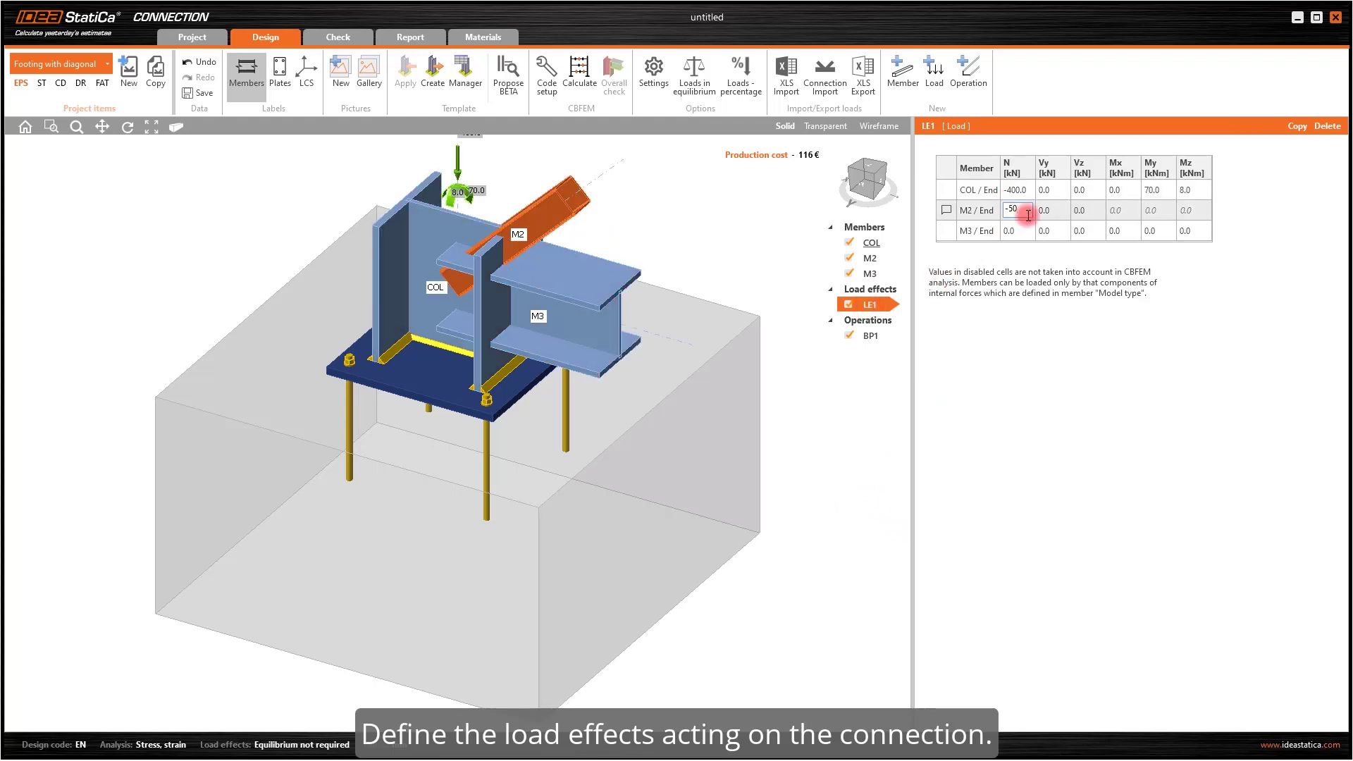
click(1108, 232)
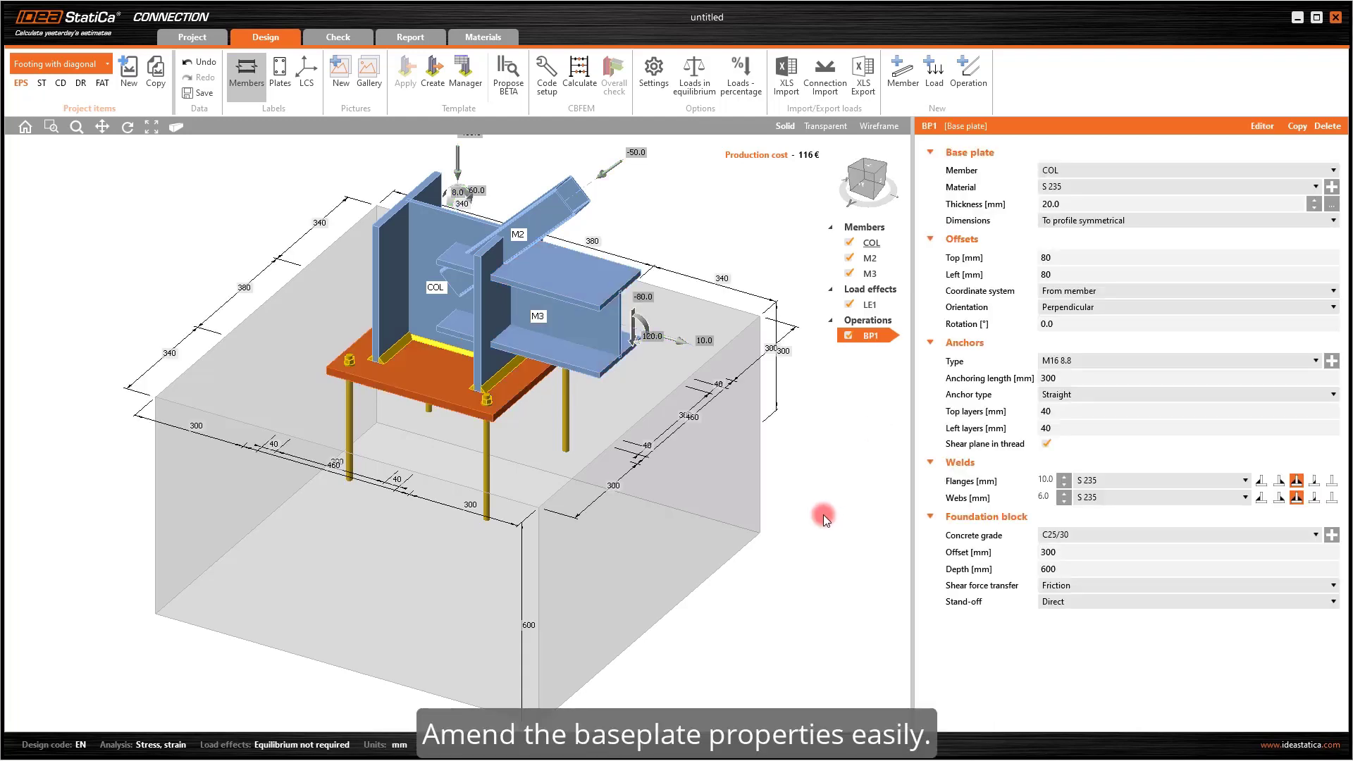
- Set base plate BP1's thickness to 25 mm and its top and left offsets to 120 mm
click(1108, 202)
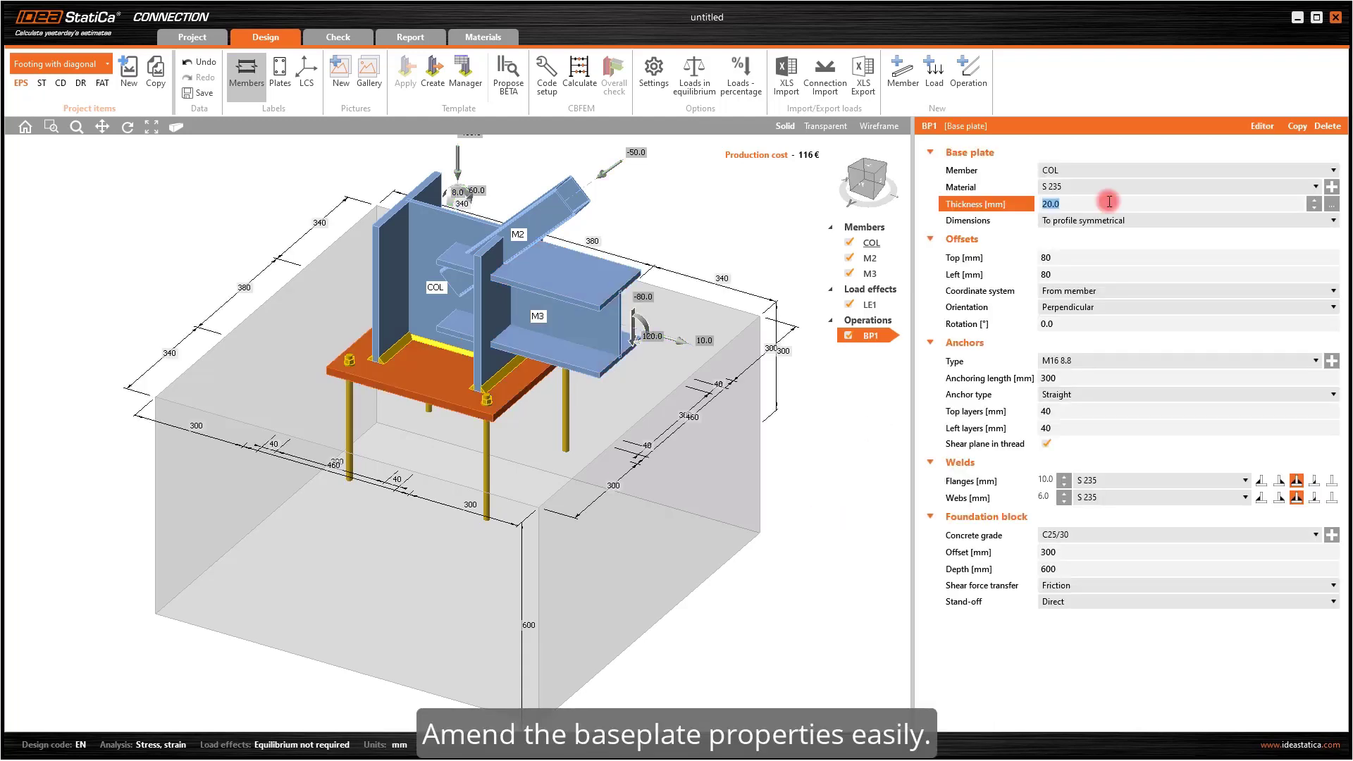
text(25)
click(1110, 257)
text(120)
key(Tab)
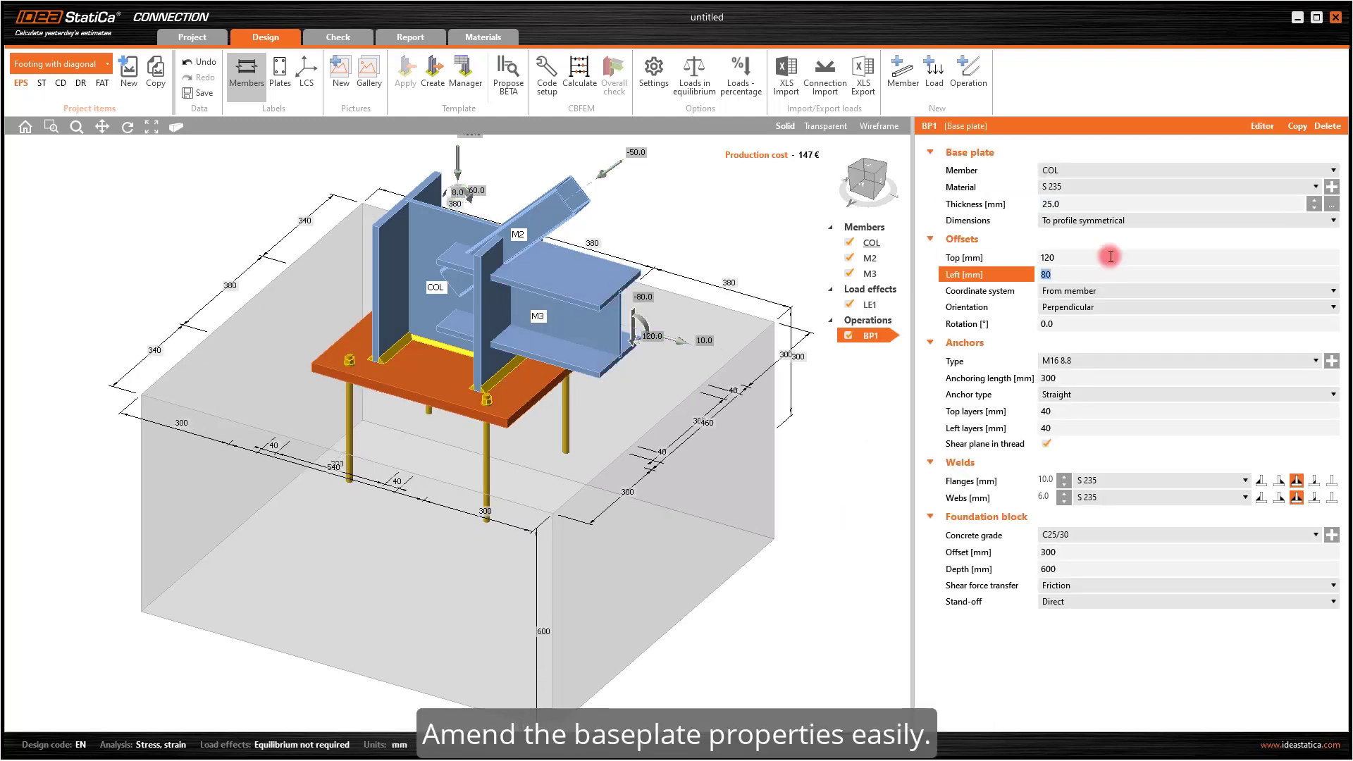
text(120)
- Assign M24 10.9 anchors to the base plate with an anchoring length of 400 mm
click(1331, 360)
click(627, 303)
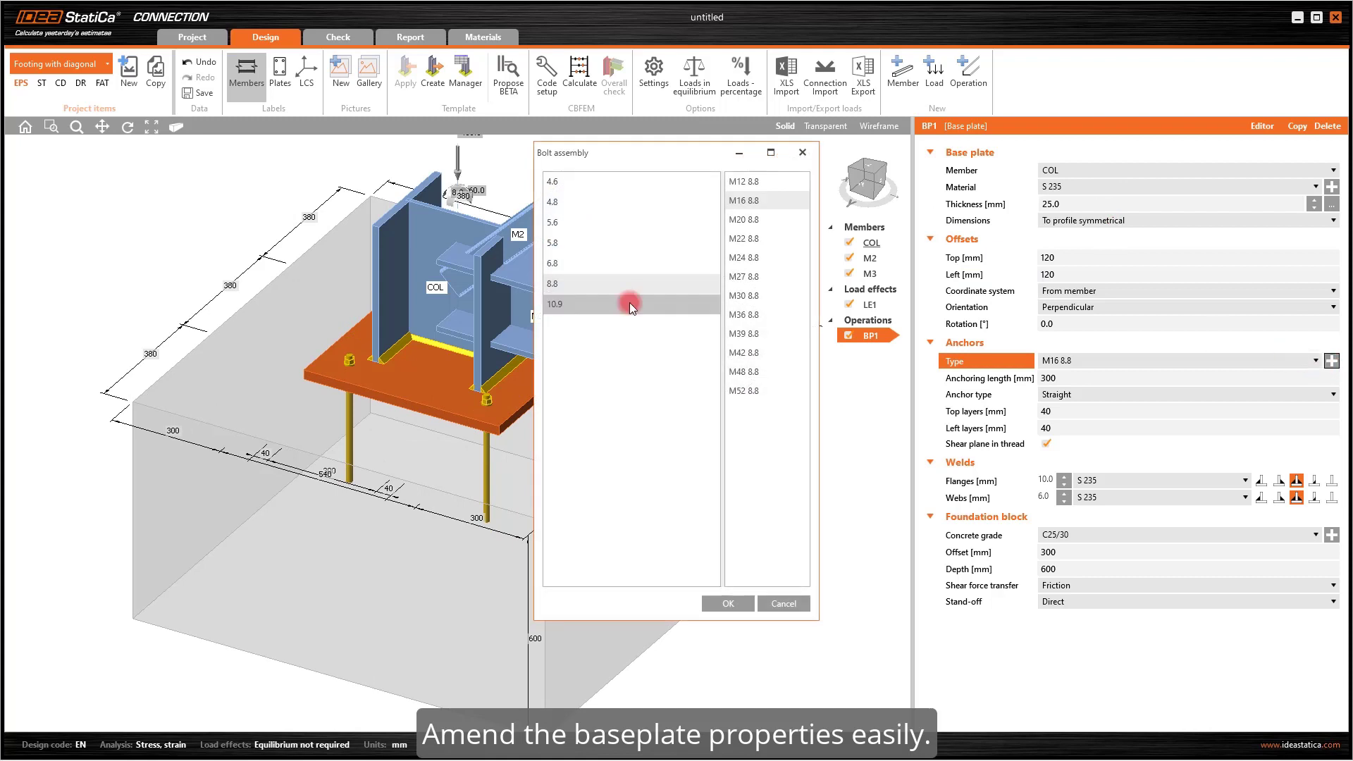
click(745, 257)
click(727, 603)
click(1092, 373)
text(4)
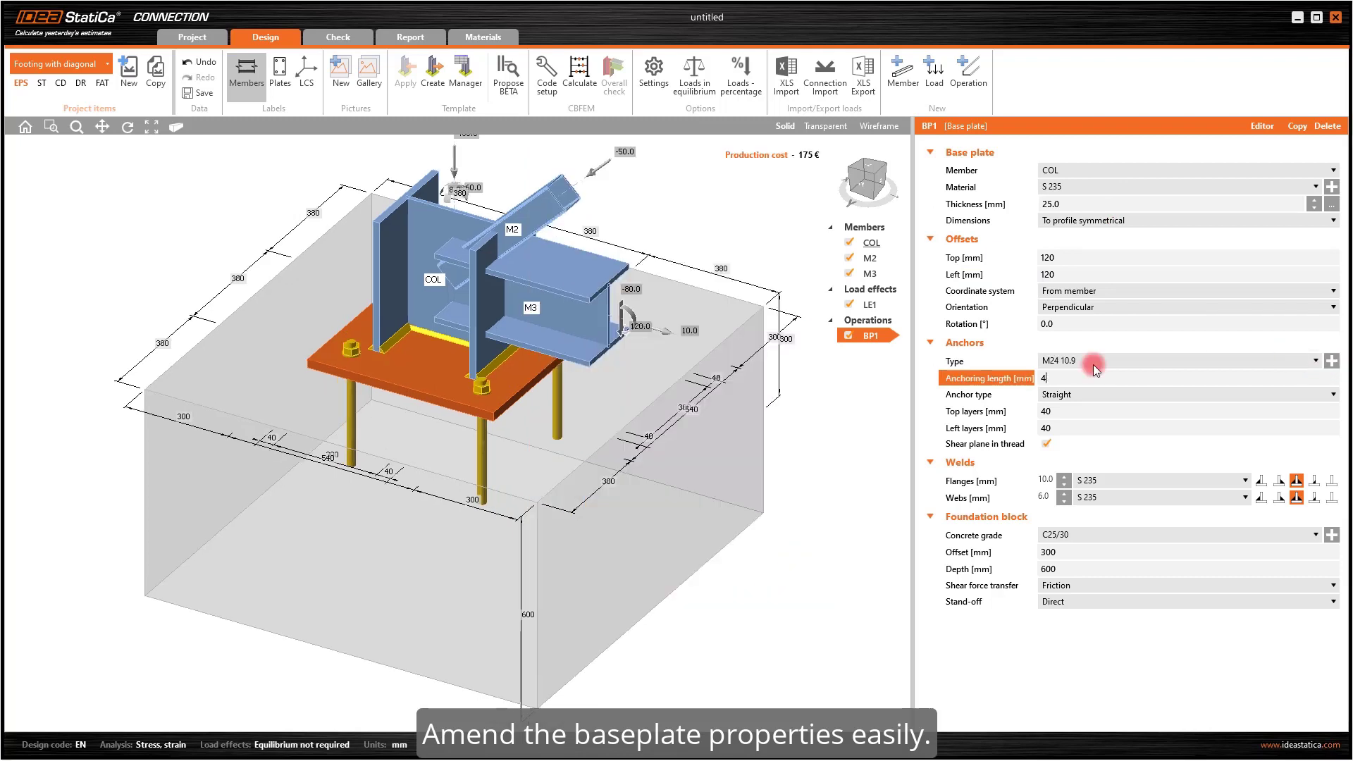
- Change the anchor type to Washer plate - rectangular and set the top and left anchor layers to 50 mm
click(1127, 394)
click(1135, 431)
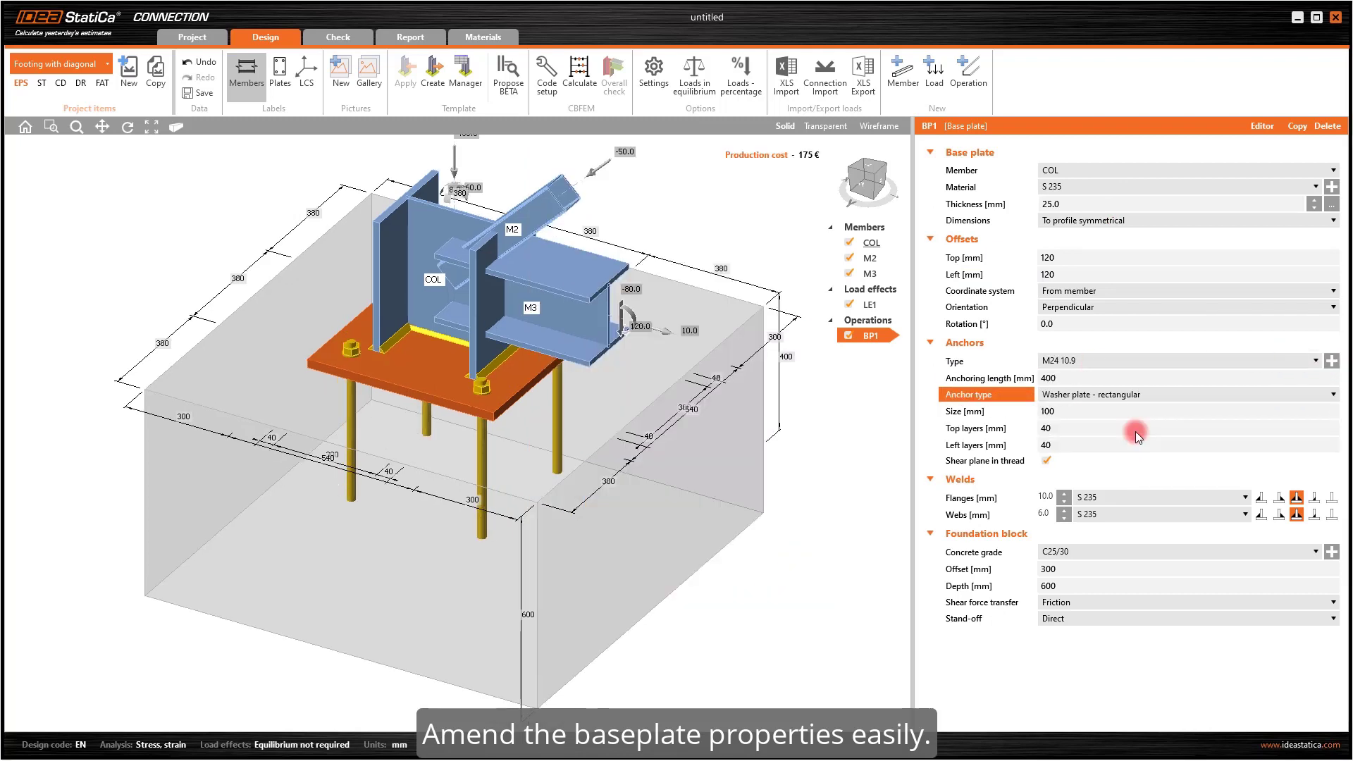
click(1075, 432)
text(50)
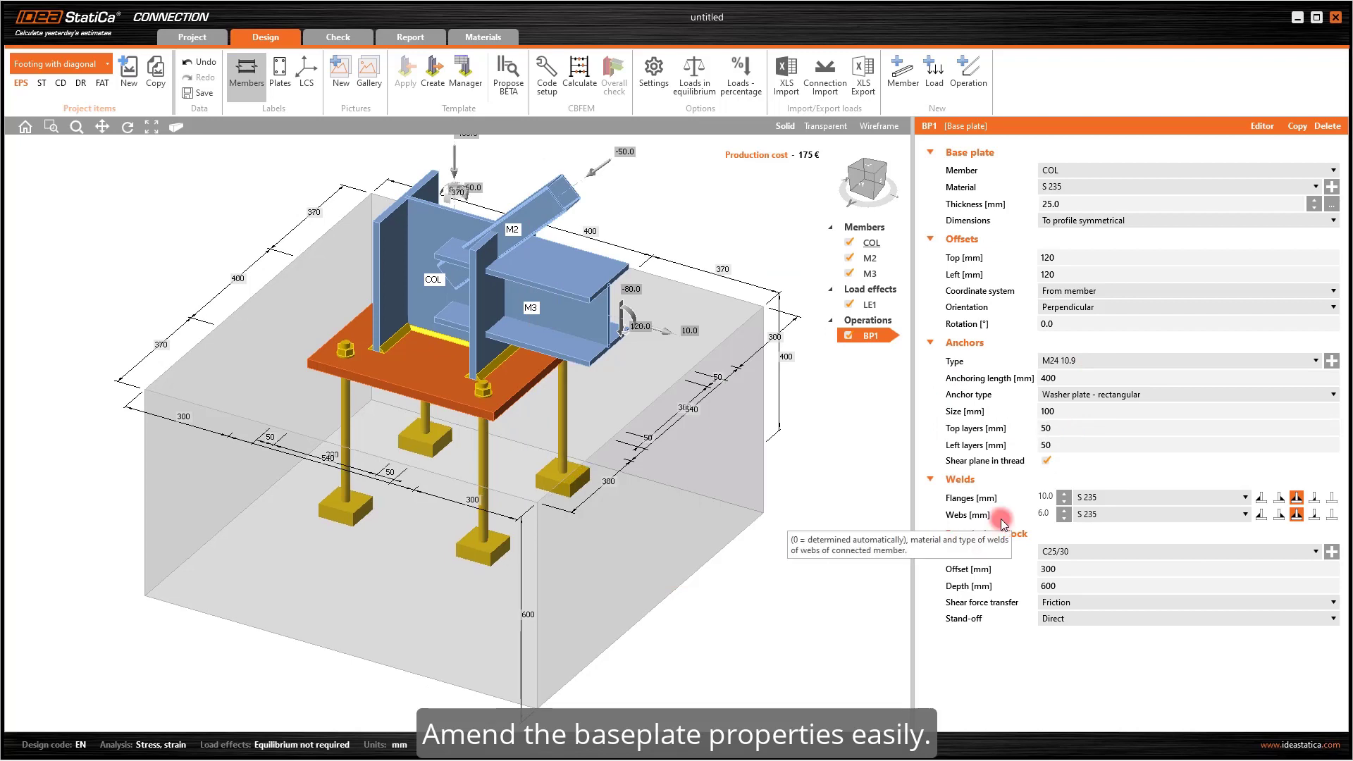
- Set the base plate's flange weld to 6 mm and the foundation block's offset to 600 mm and depth to 800 mm
click(1044, 497)
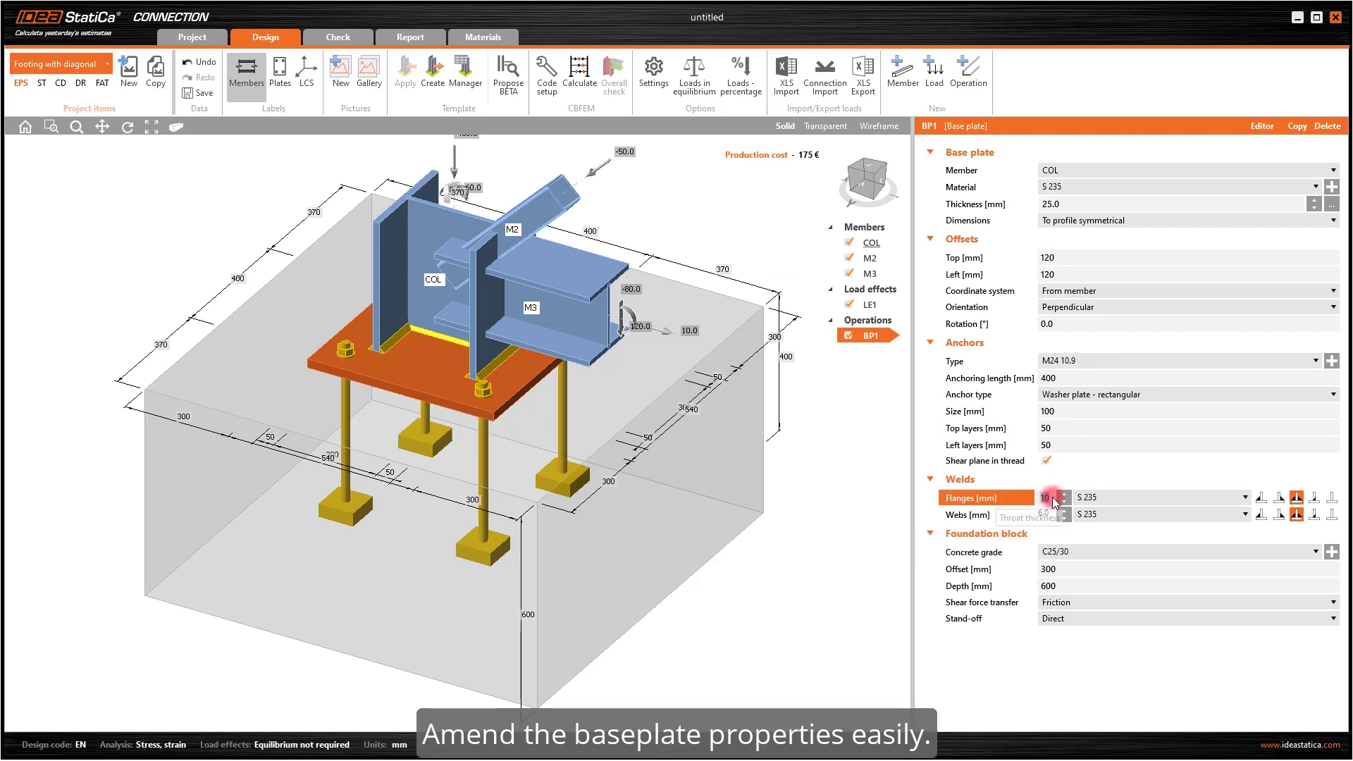
click(1090, 573)
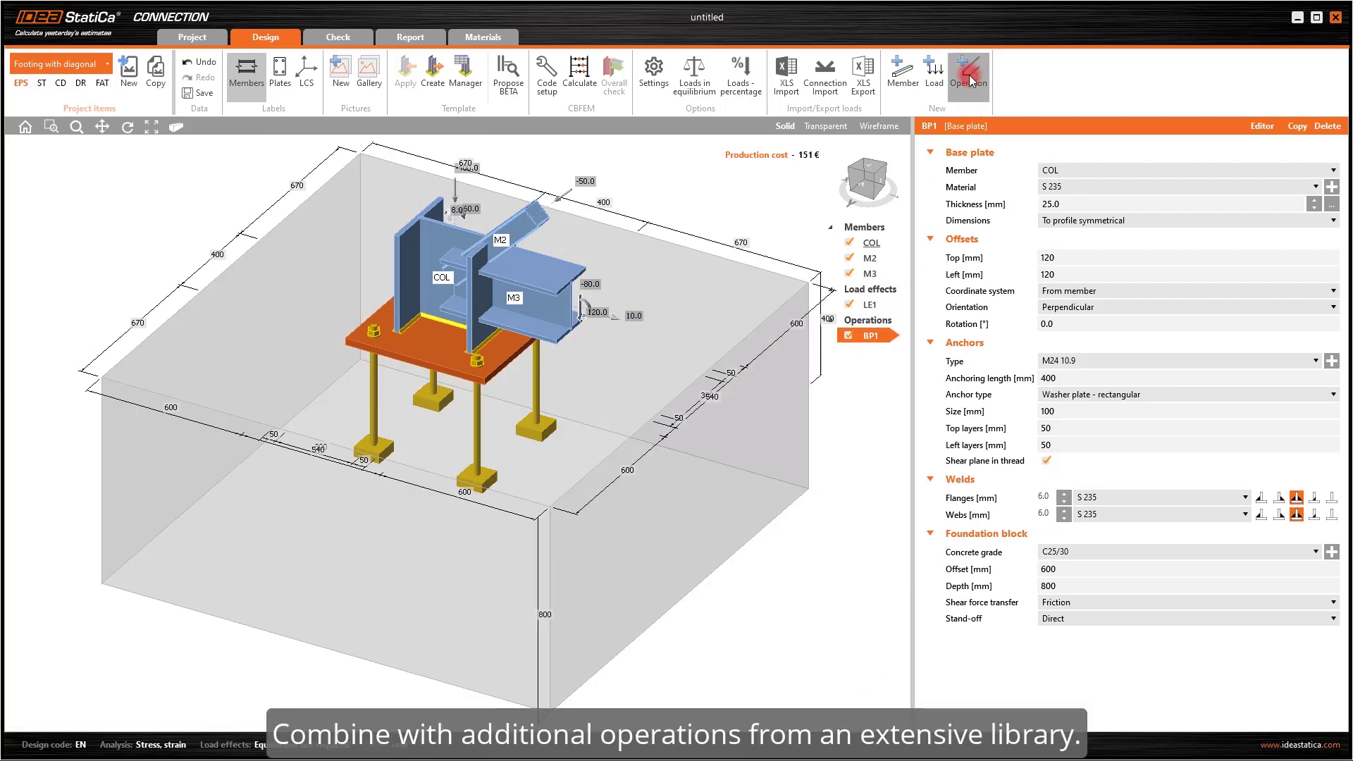
- Add an end plate operation that connects member M3 to COL
click(969, 78)
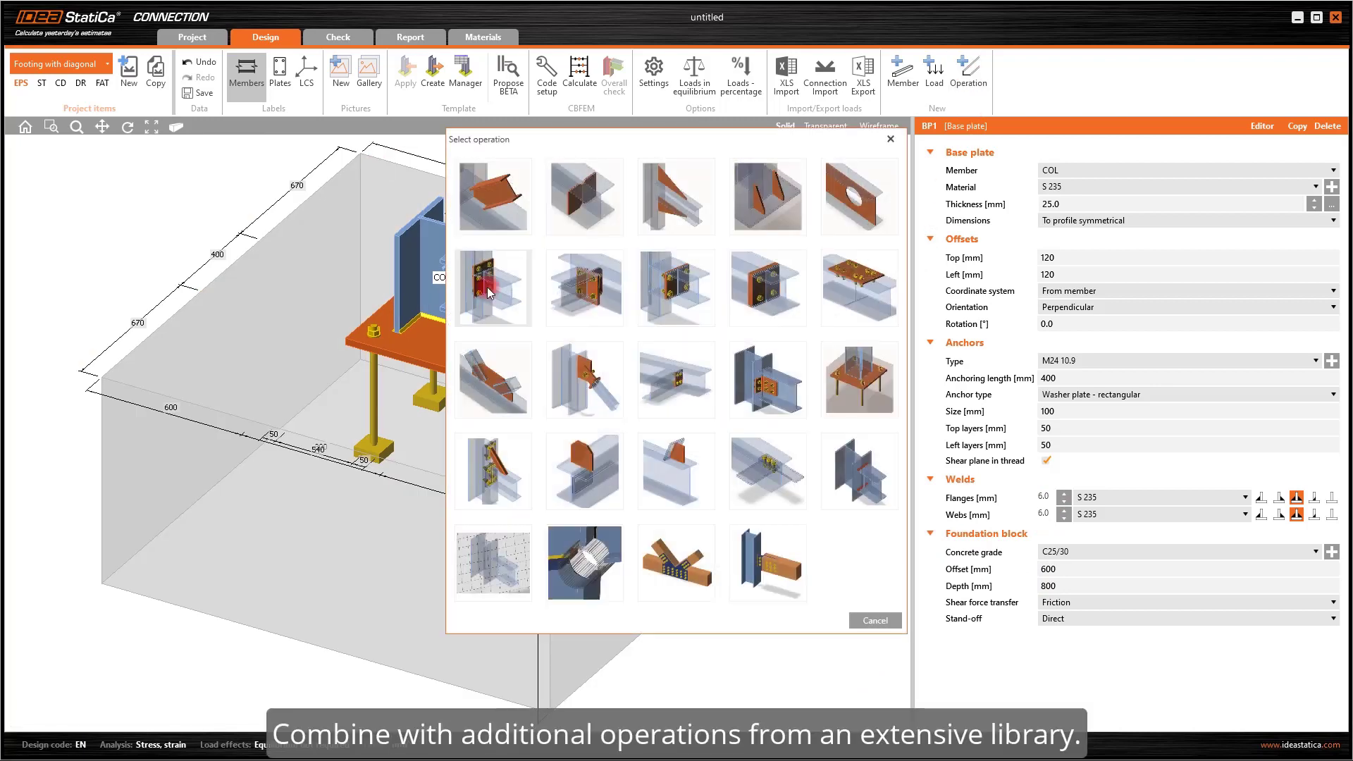
click(561, 297)
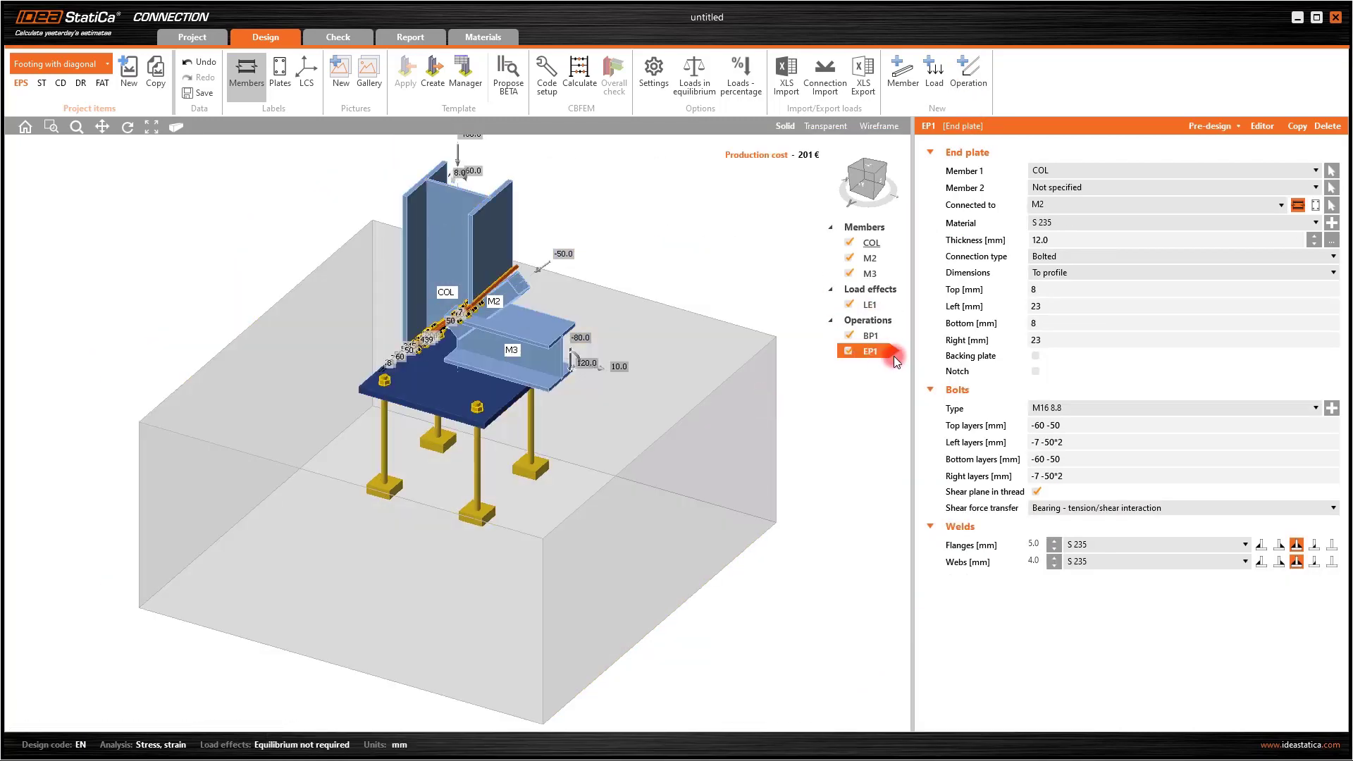
click(1050, 171)
click(1053, 205)
click(1051, 205)
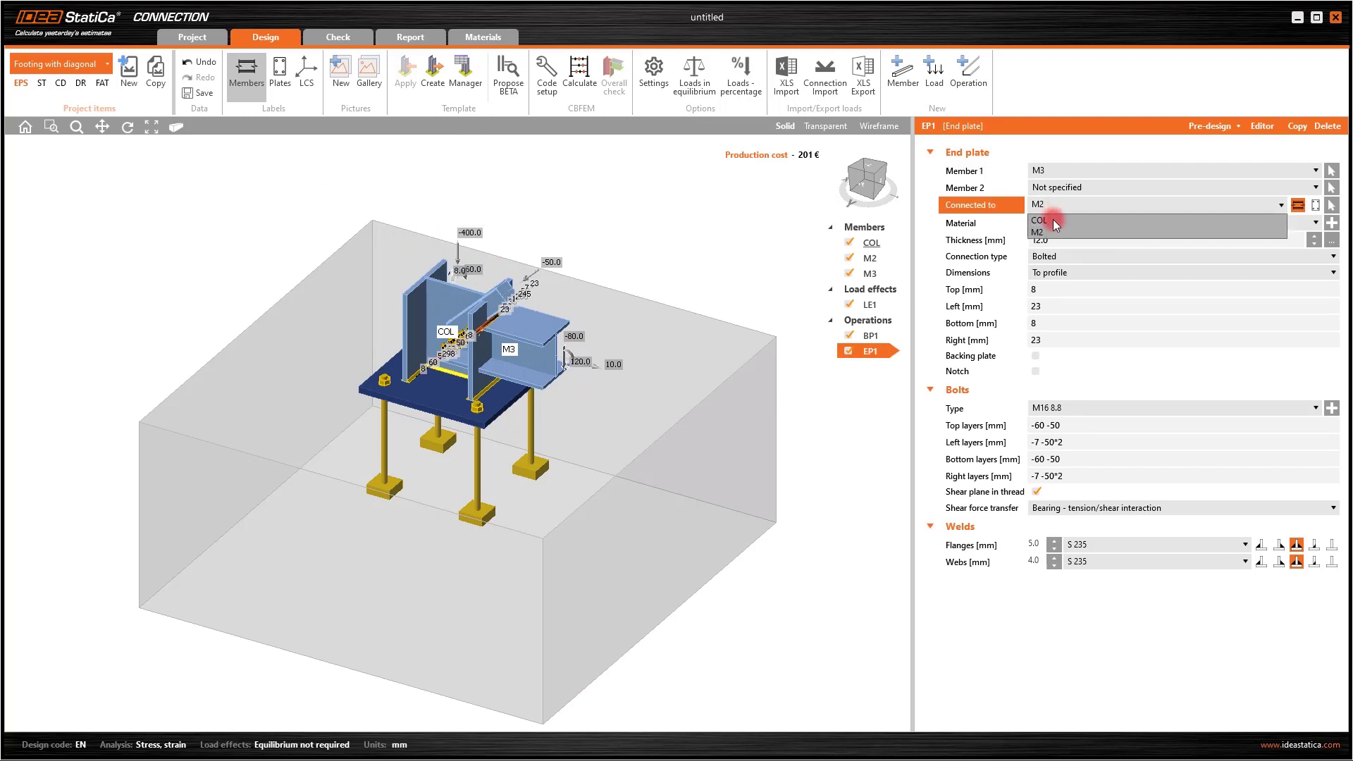
click(1052, 218)
- Set the end plate's thickness to 16 mm, its top extension to 250 mm and its left, bottom and right extensions to 10 mm
click(1134, 239)
text(16)
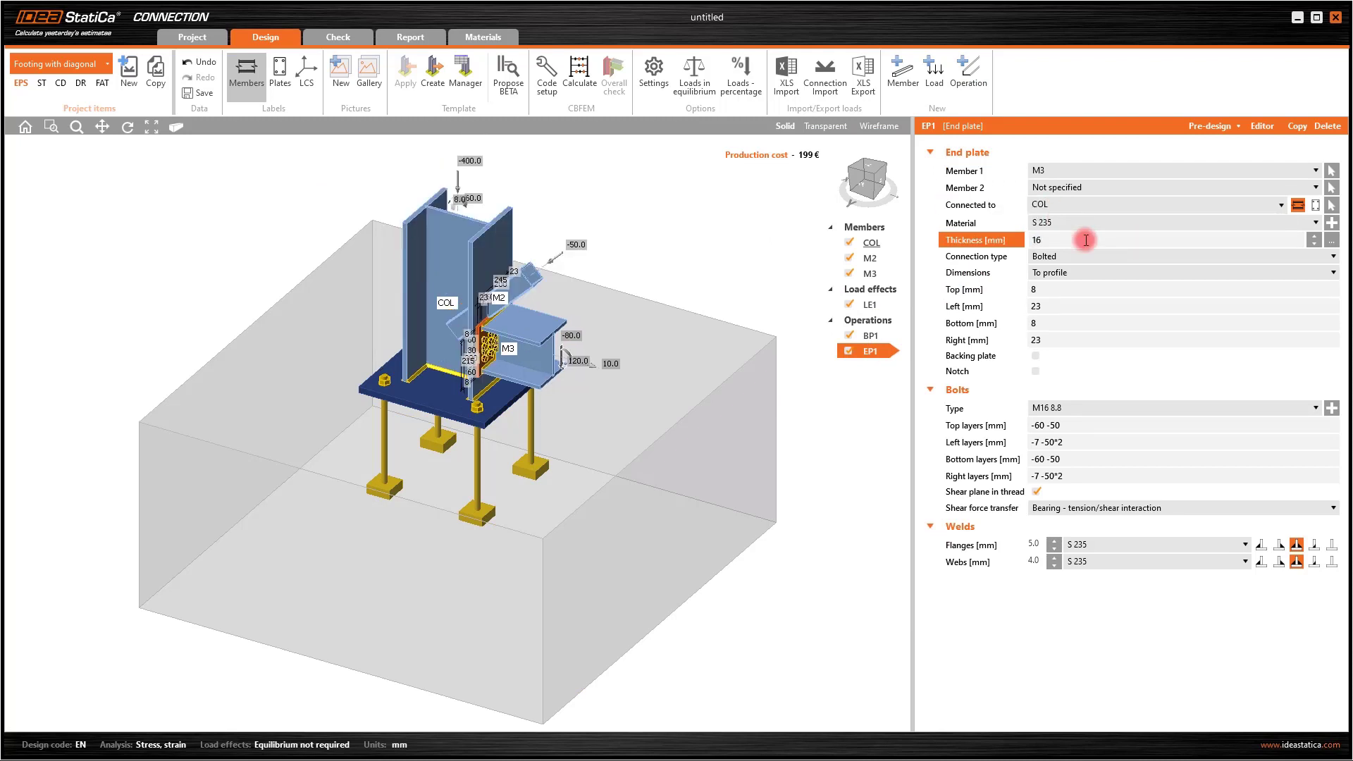
key(Return)
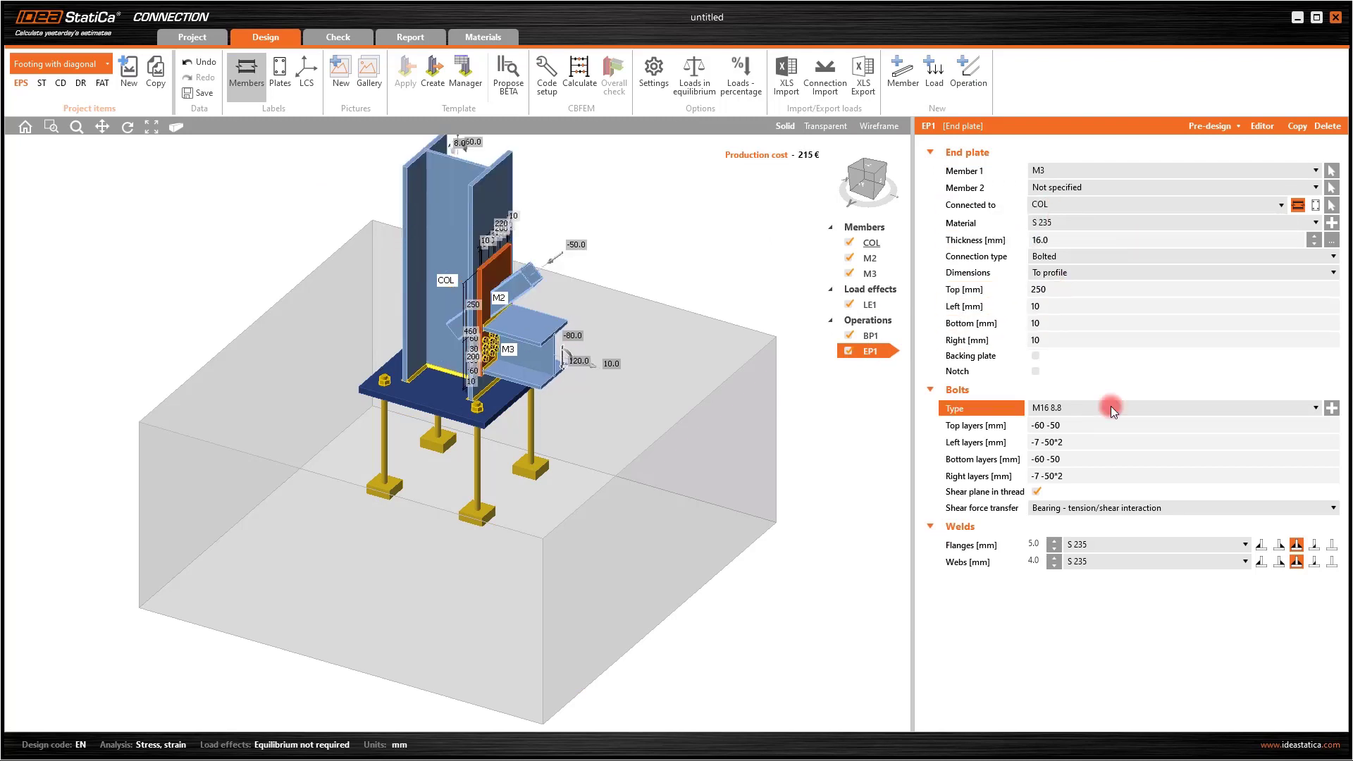
- Assign the M20 10.9 bolt assembly to the end plate
click(1331, 407)
click(624, 303)
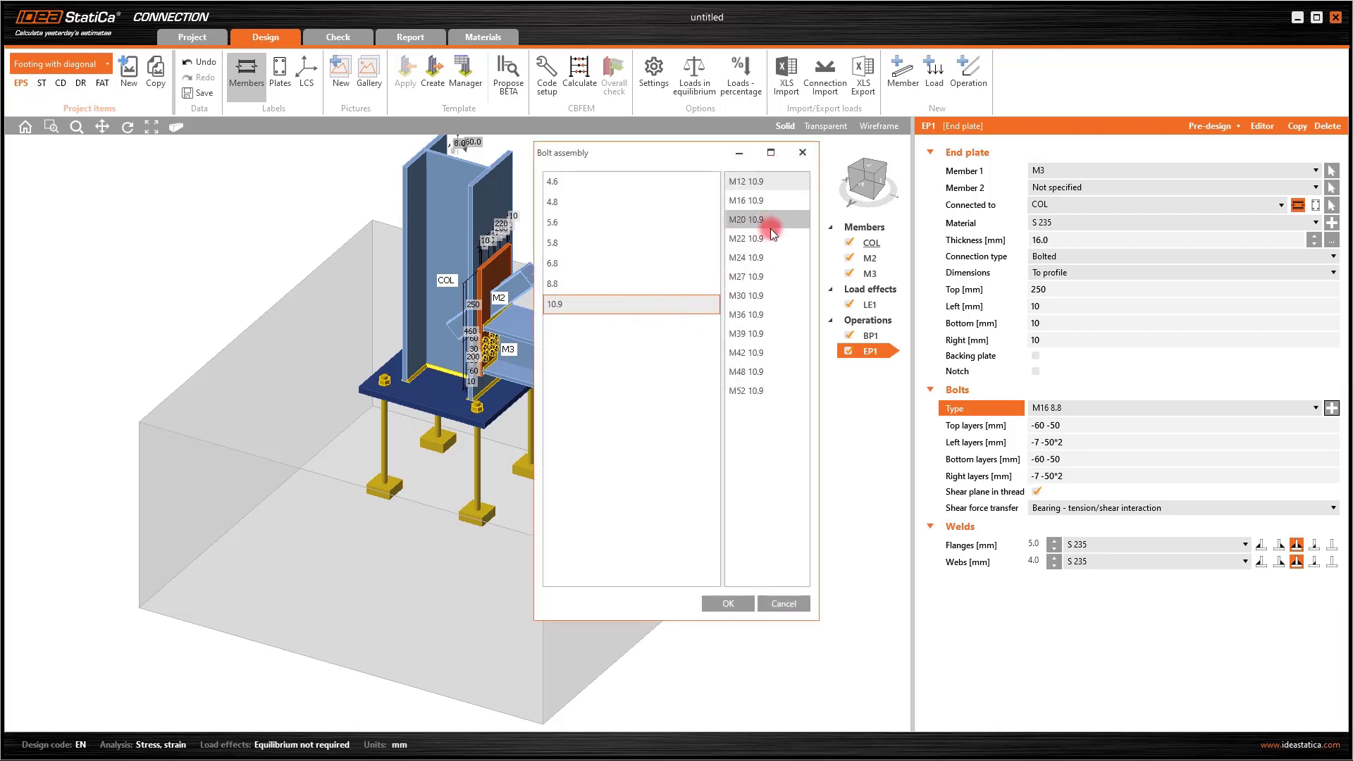
click(771, 219)
click(728, 603)
- Set the end plate's bolt layers to -50; 40; 160 for top, -50 for bottom, and -30 for left and right
click(1076, 426)
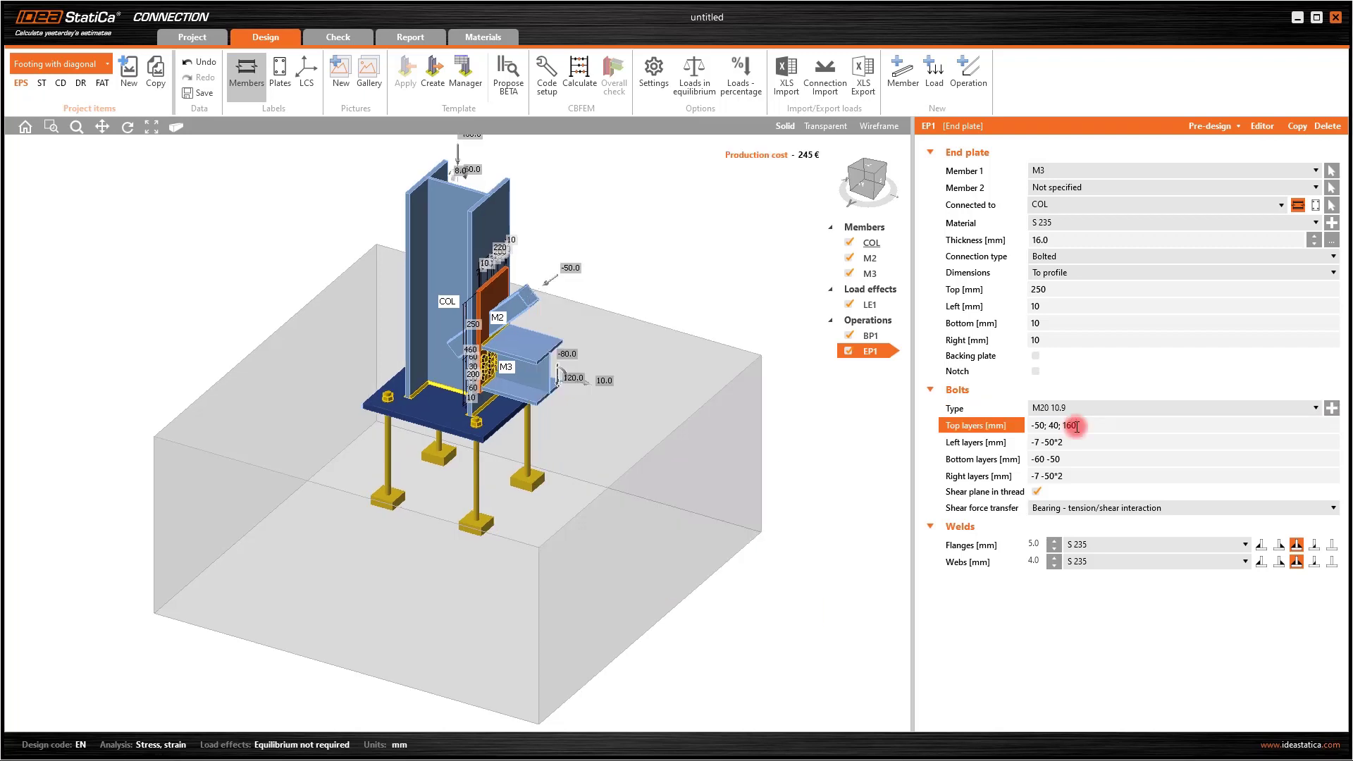
click(1098, 443)
text(-30)
key(Tab)
key(Tab)
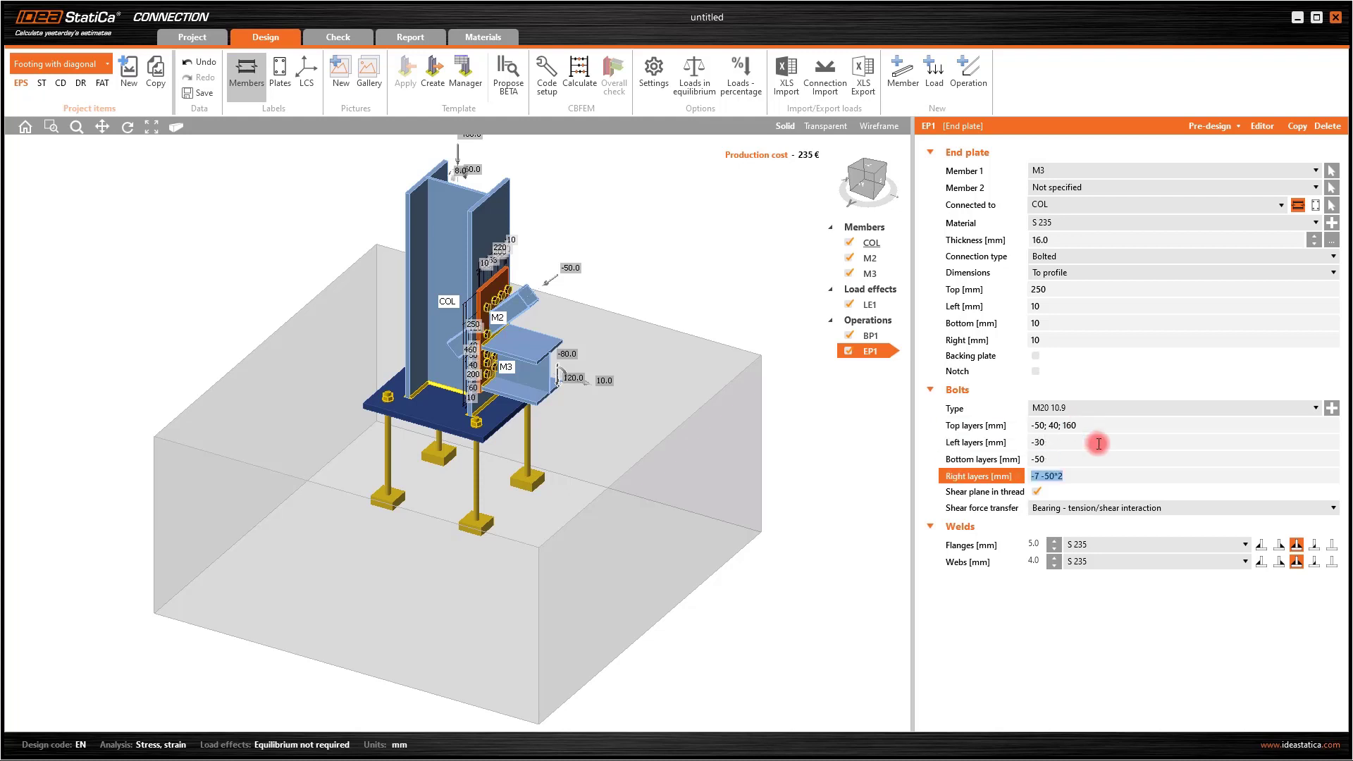
key(Tab)
- Set the end plate's flange and web welds to 6 mm
text(6)
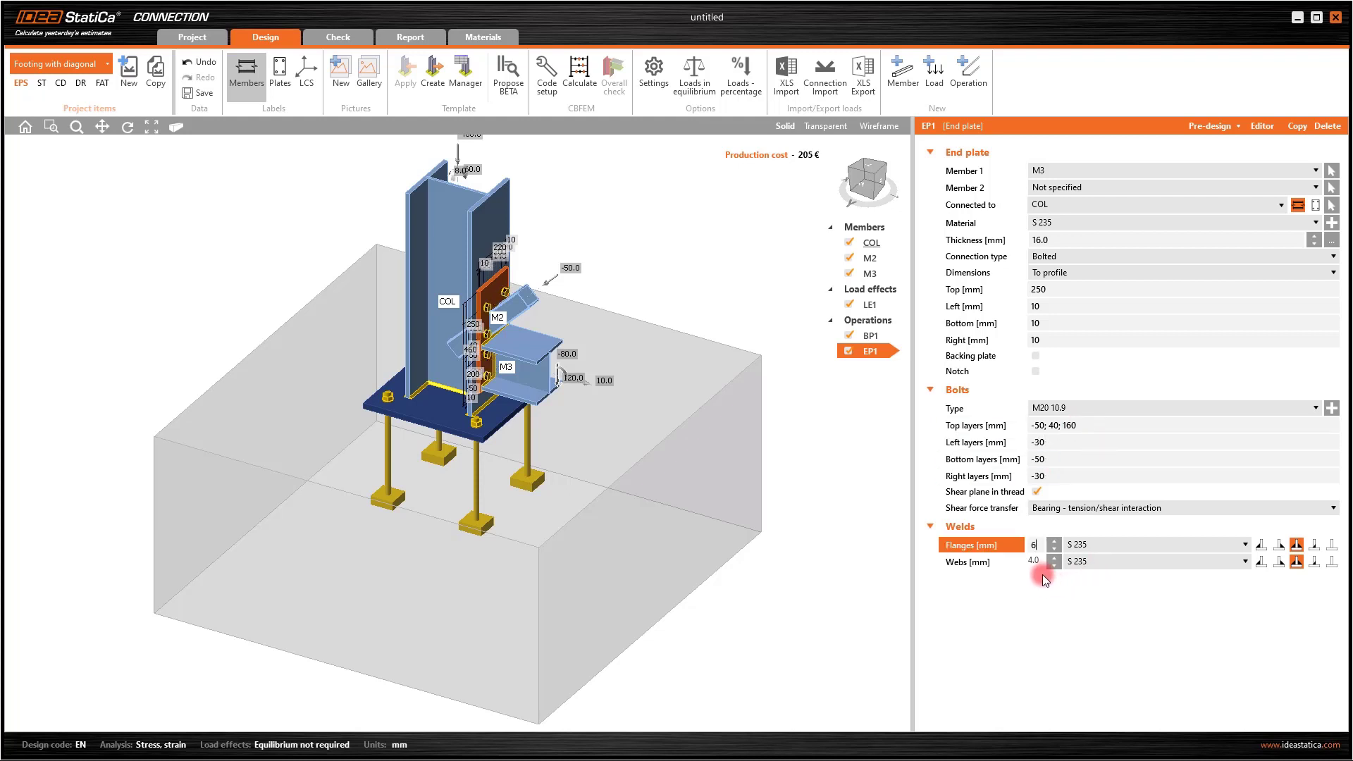
key(Return)
scroll(488, 252, up, 3)
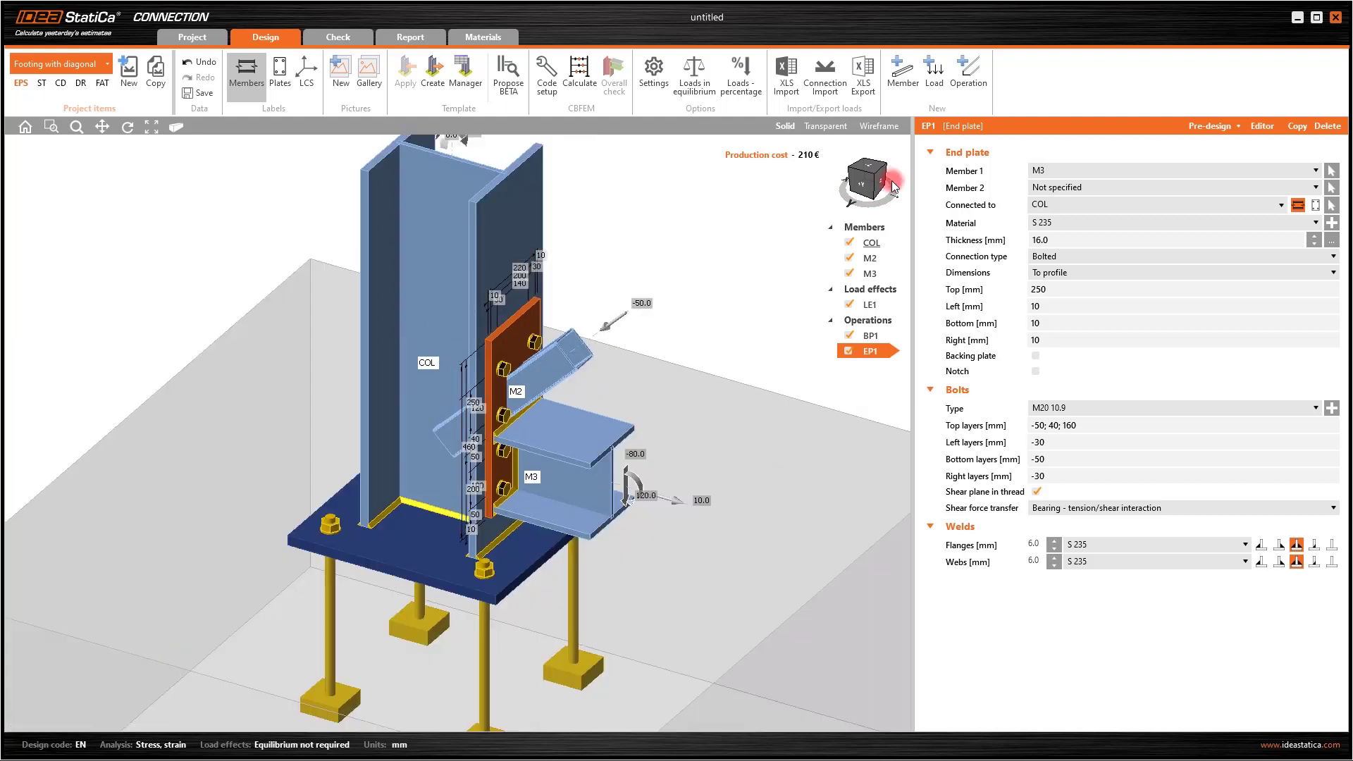
click(881, 184)
scroll(437, 377, up, 5)
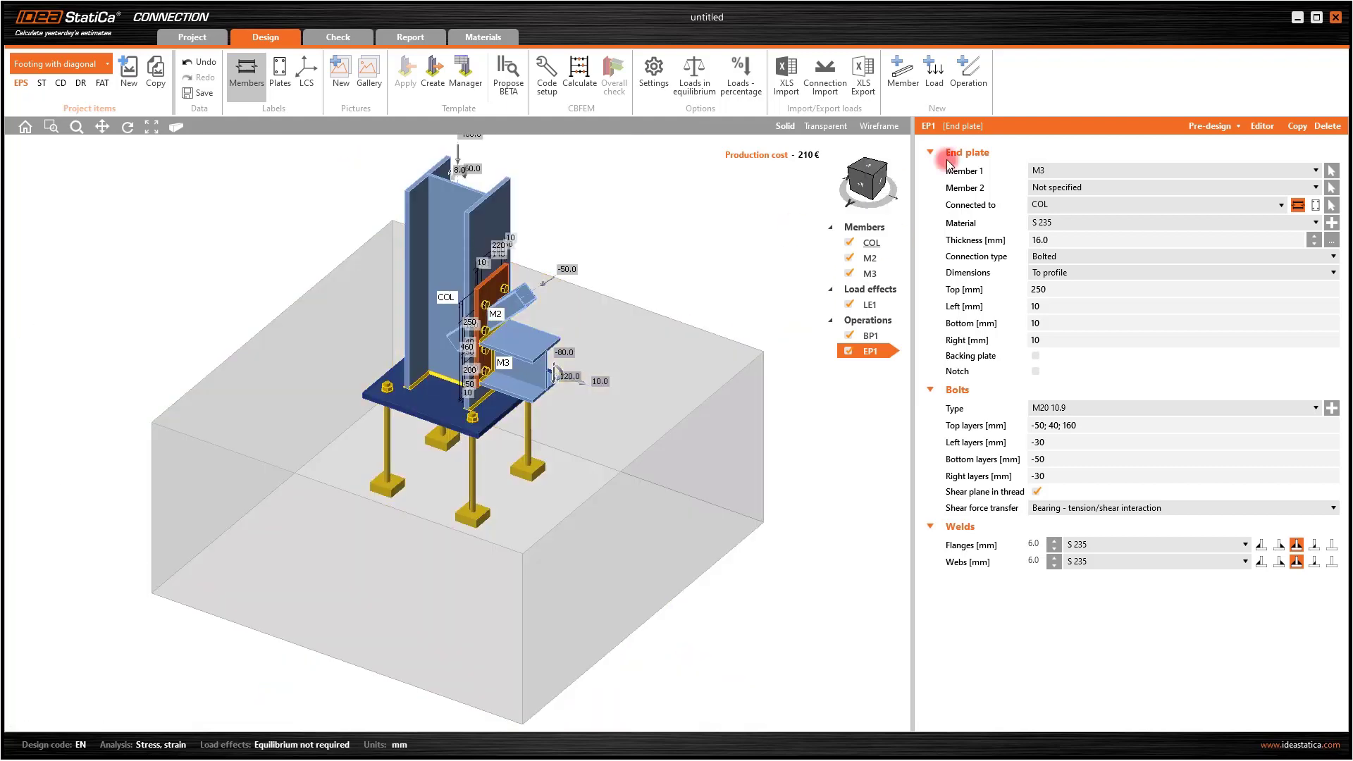
- Add a connecting plate operation for member M2 with a new gusset plate related to M3 and also to end plate EP1
click(968, 70)
click(588, 394)
click(1148, 170)
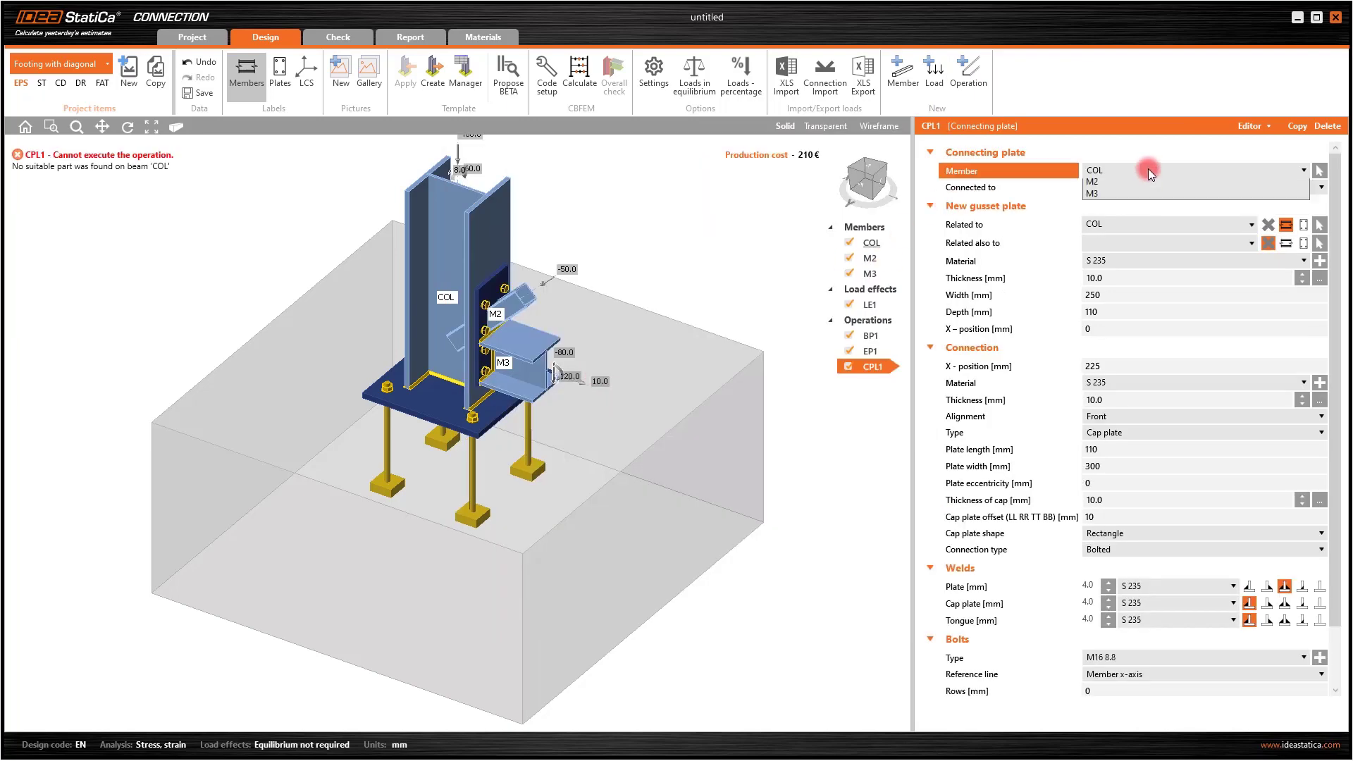
click(1120, 205)
click(1121, 224)
click(1113, 262)
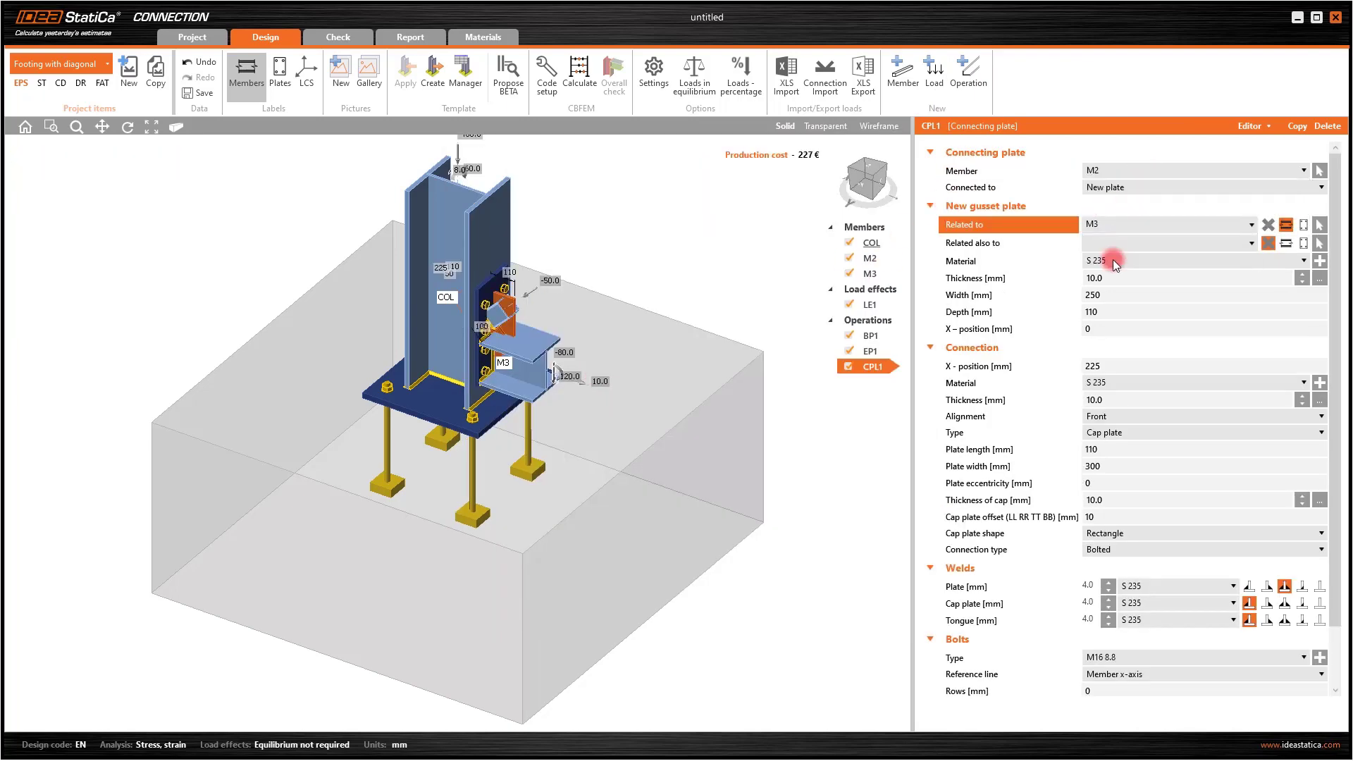
click(1302, 242)
click(1194, 239)
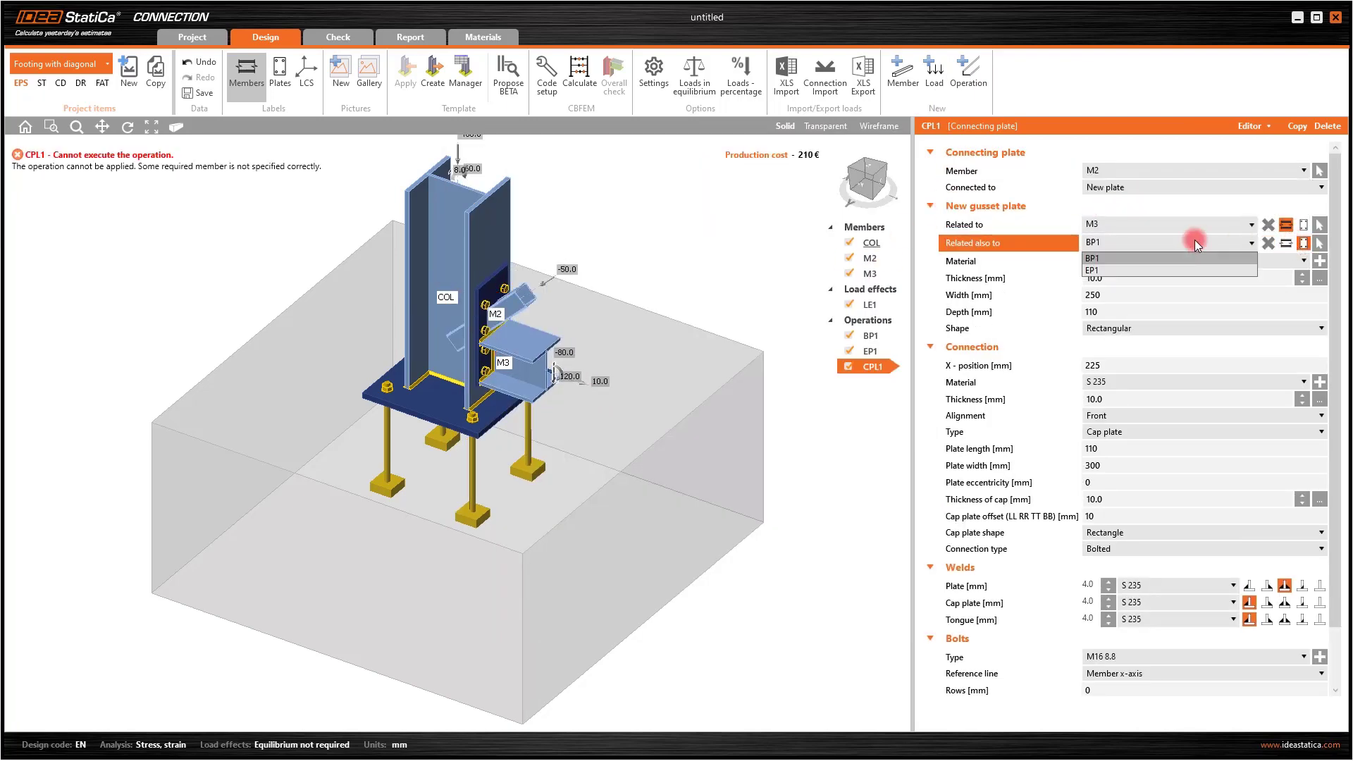
click(1117, 268)
- Set the new gusset plate's thickness to 12 mm, width to 180 mm and depth to 250 mm
click(1117, 278)
text(12)
click(1121, 298)
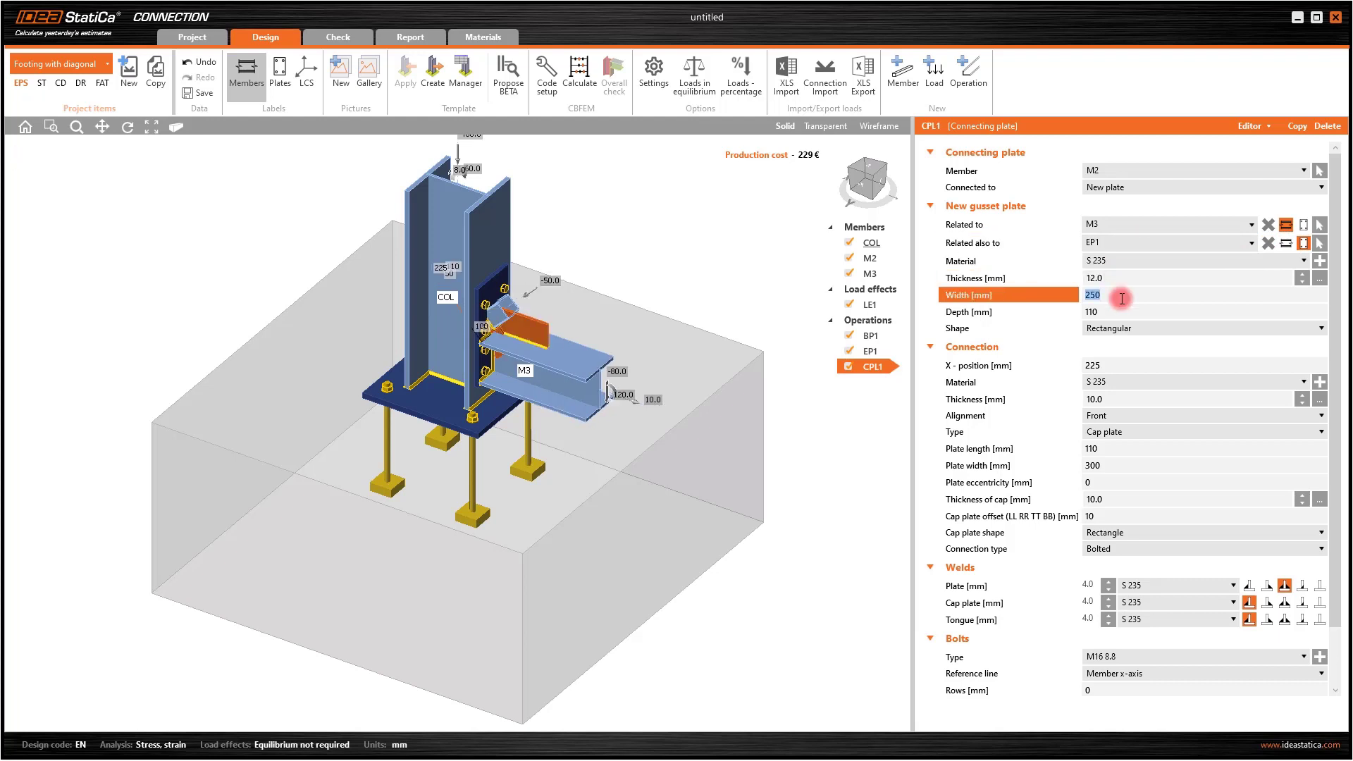
text(180)
key(Tab)
text(250)
- Set the connecting plate's connection X-position to 460, its thickness to 0 mm and its alignment to Rear
click(1142, 365)
text(460)
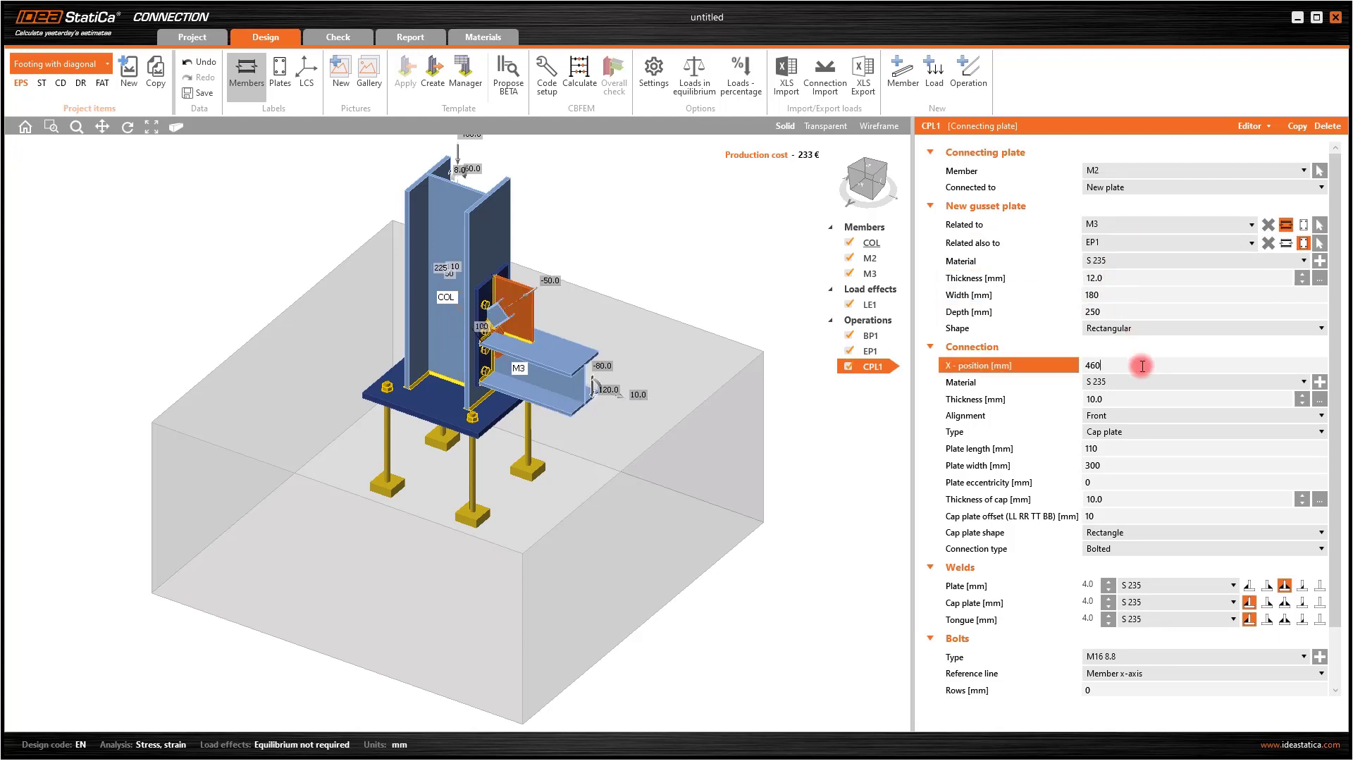
click(1142, 397)
text(0)
click(1127, 415)
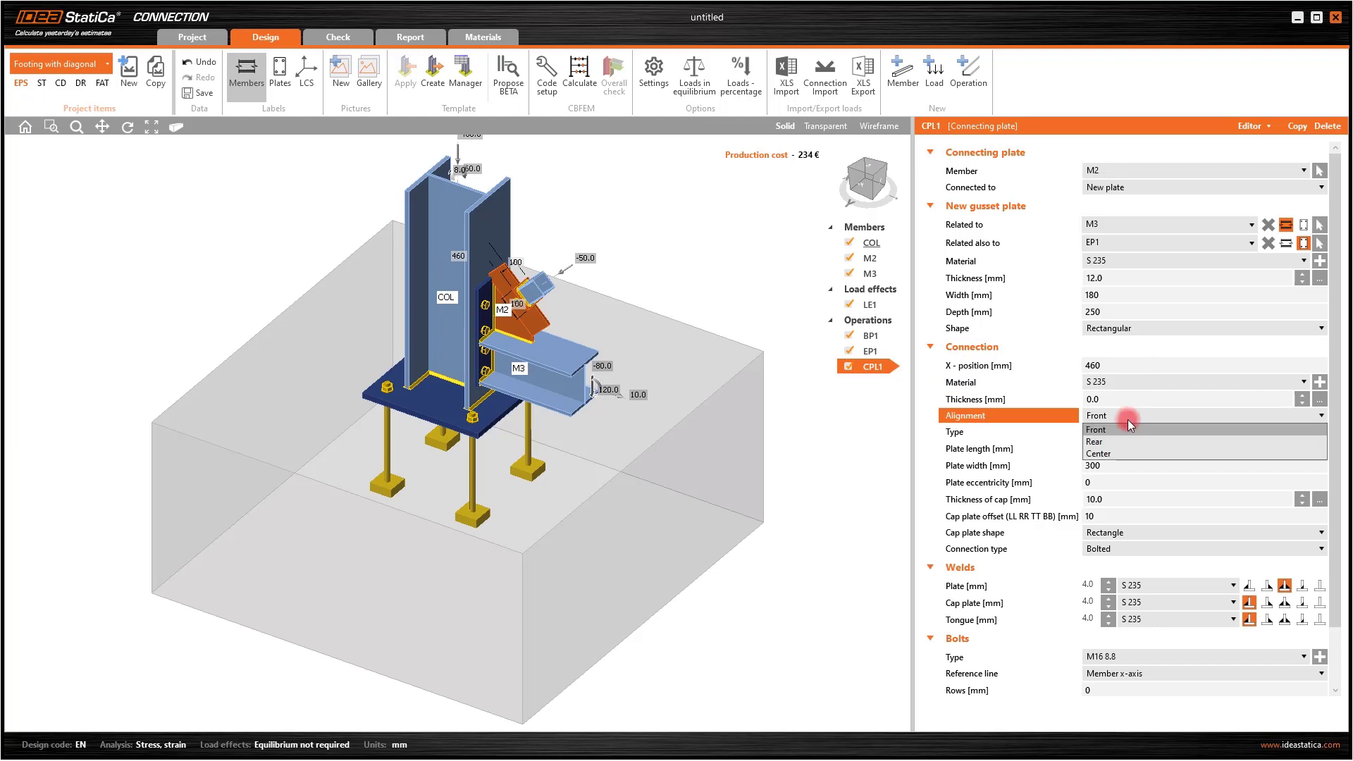
click(1115, 442)
- Set the connection's plate length to 150 mm, plate width to 0 mm and cap thickness to 0 mm
click(1145, 448)
text(150)
click(1141, 463)
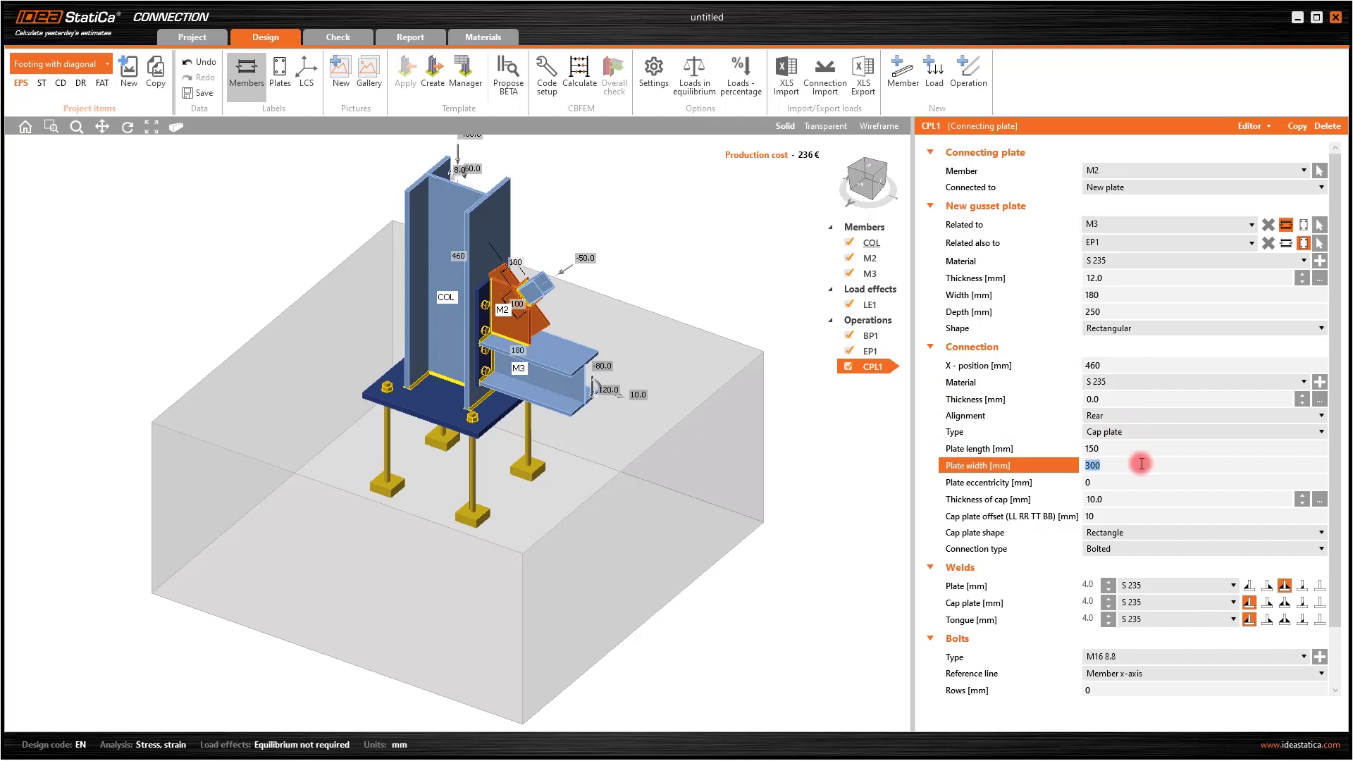
click(1130, 498)
text(0)
click(1123, 512)
- Set the connecting plate's plate weld to 6 mm and make its 4 mm tongue weld double-sided
click(1096, 585)
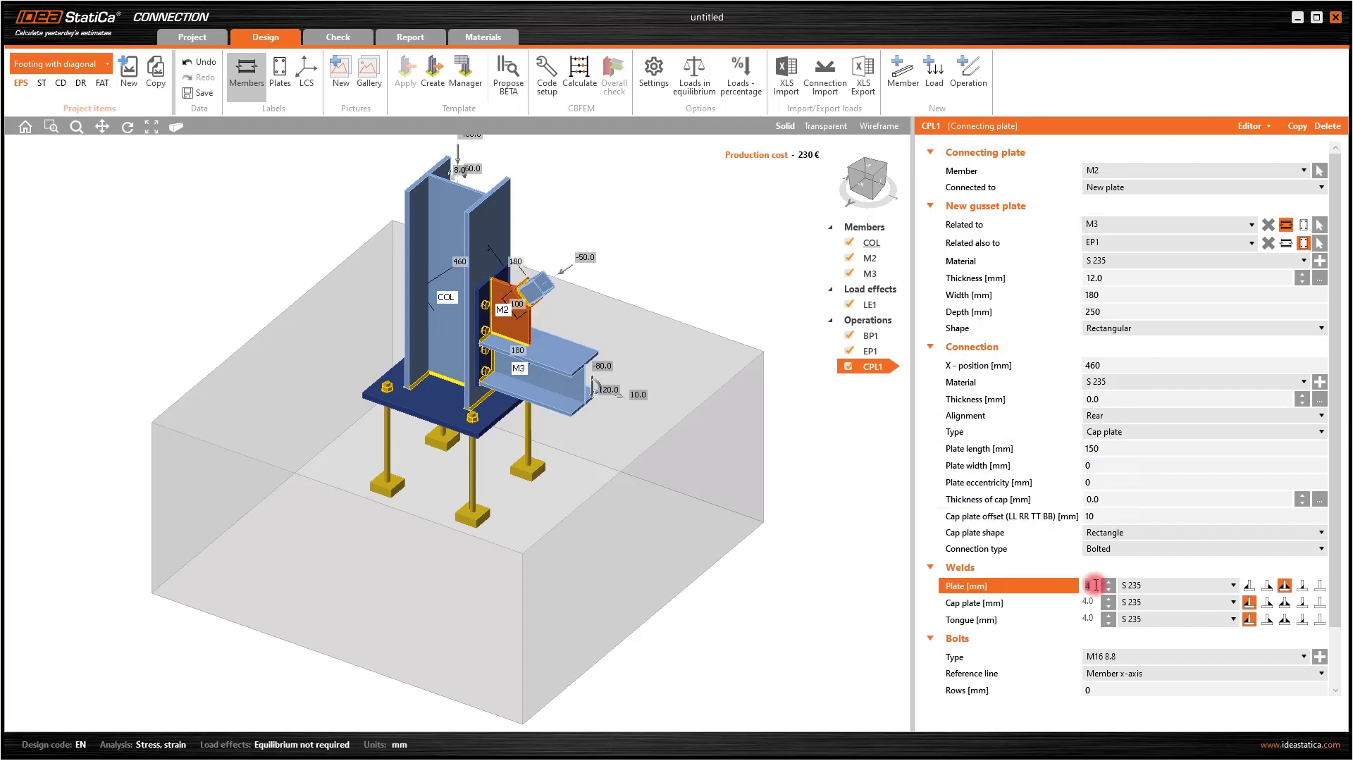
text(6)
click(1088, 619)
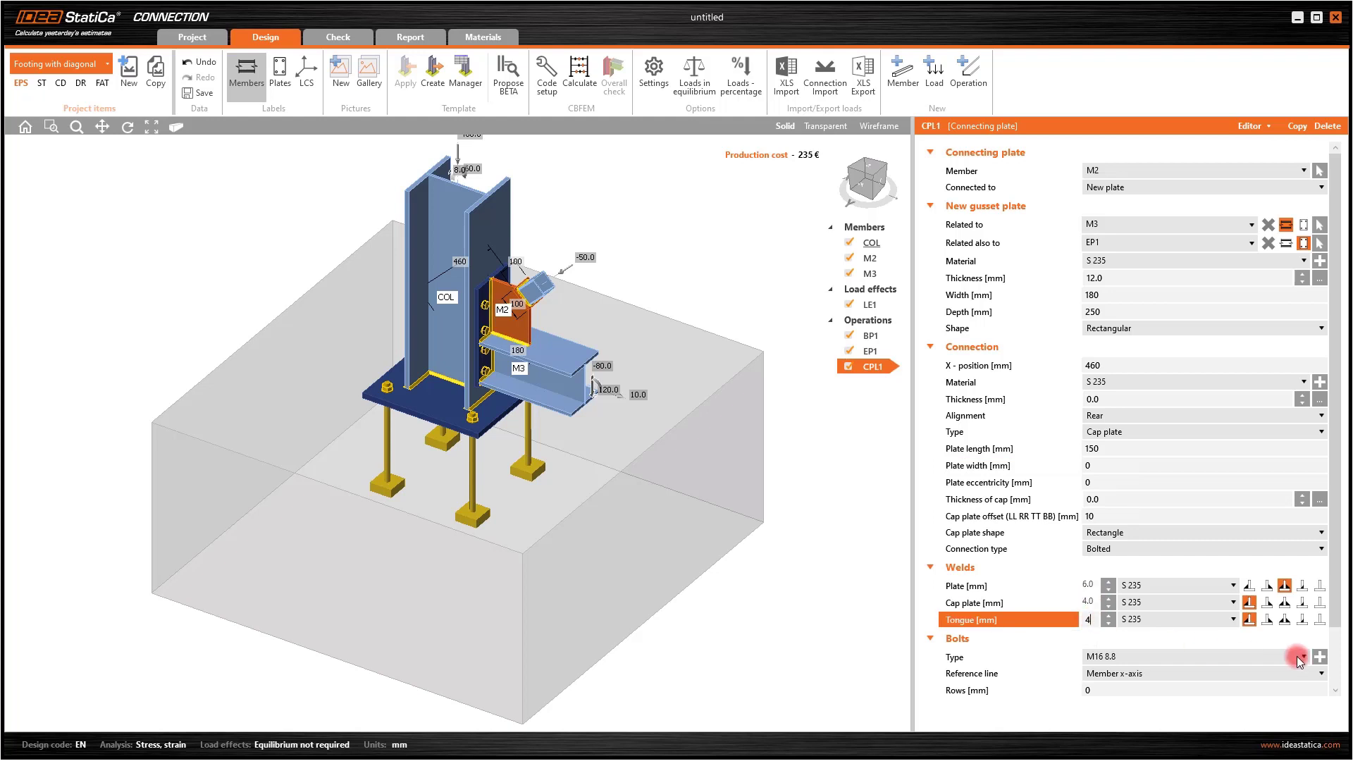
click(1285, 620)
- Assign the M20 10.9 bolt assembly to the connecting plate, with bolt positions 40 50
click(1190, 656)
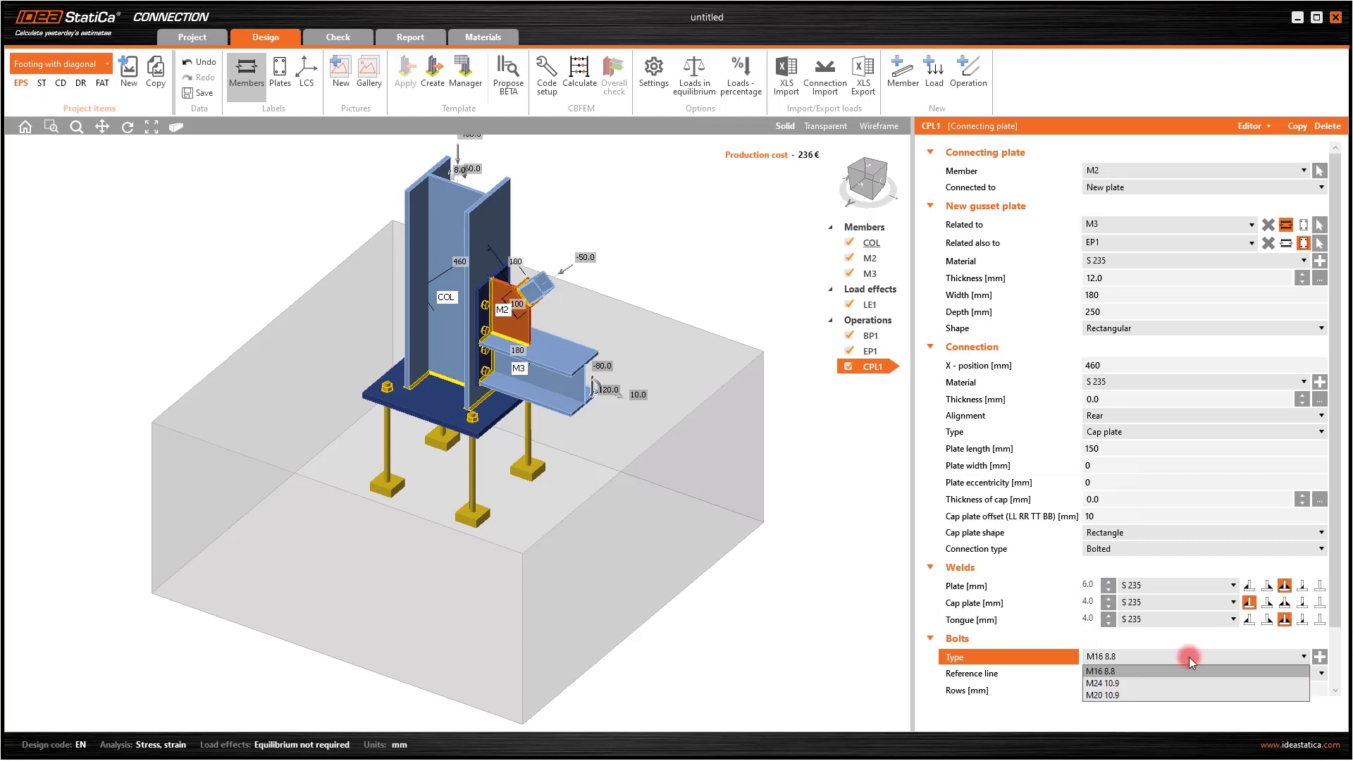
click(1135, 695)
key(Return)
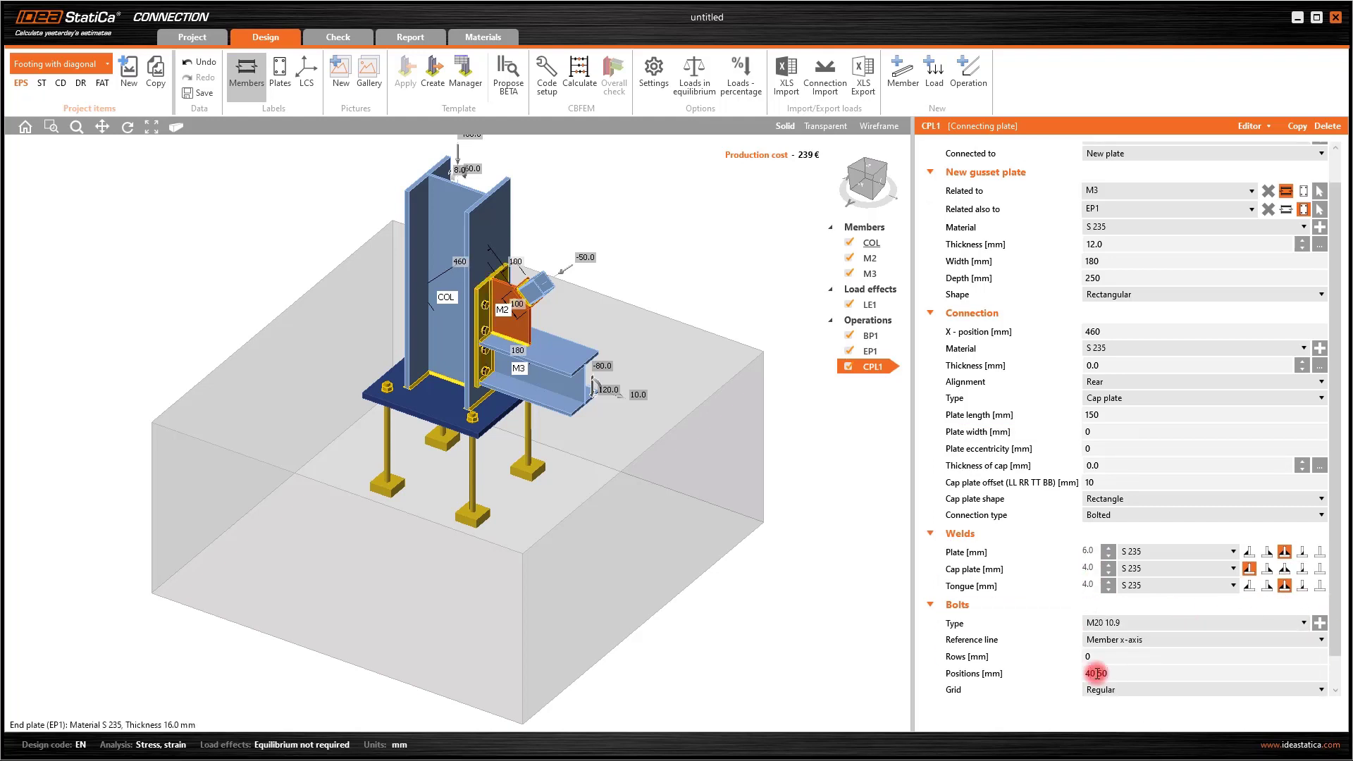
scroll(492, 278, up, 5)
click(867, 186)
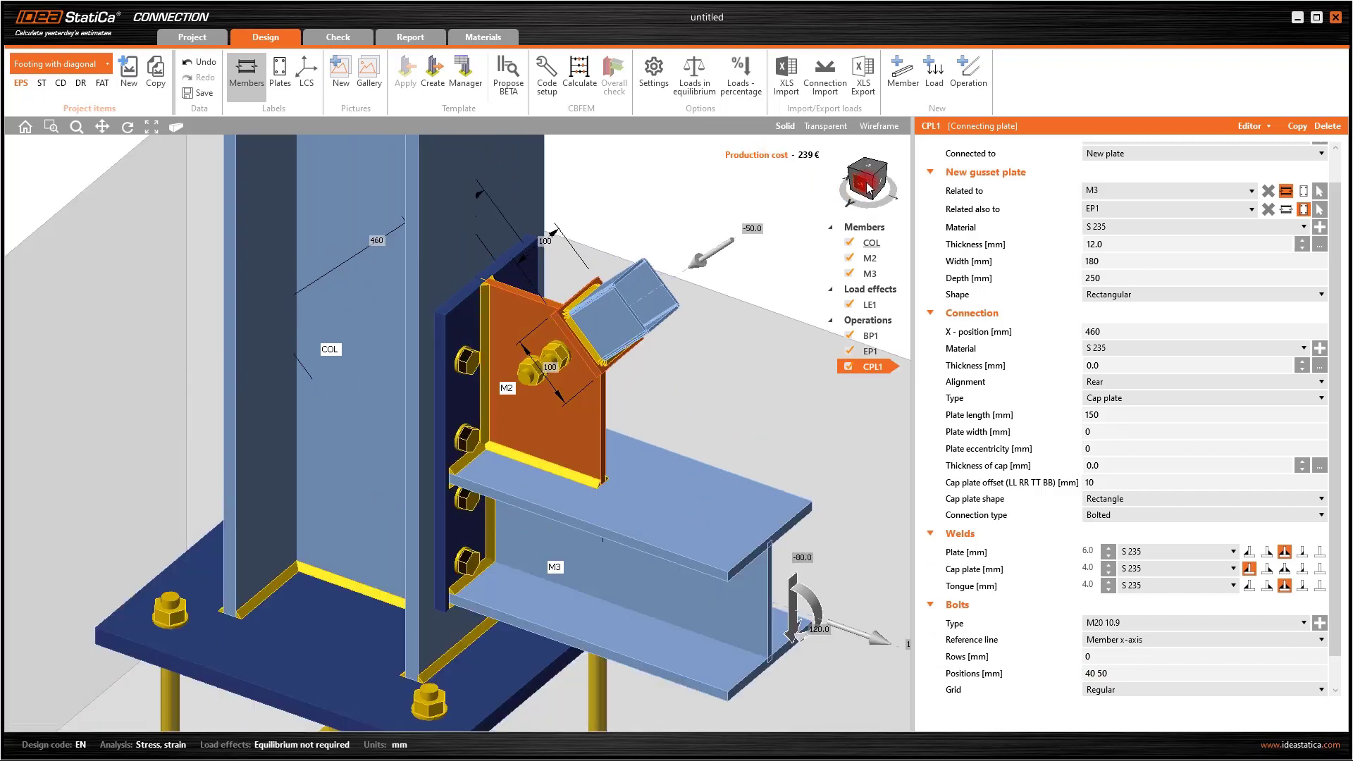
click(516, 341)
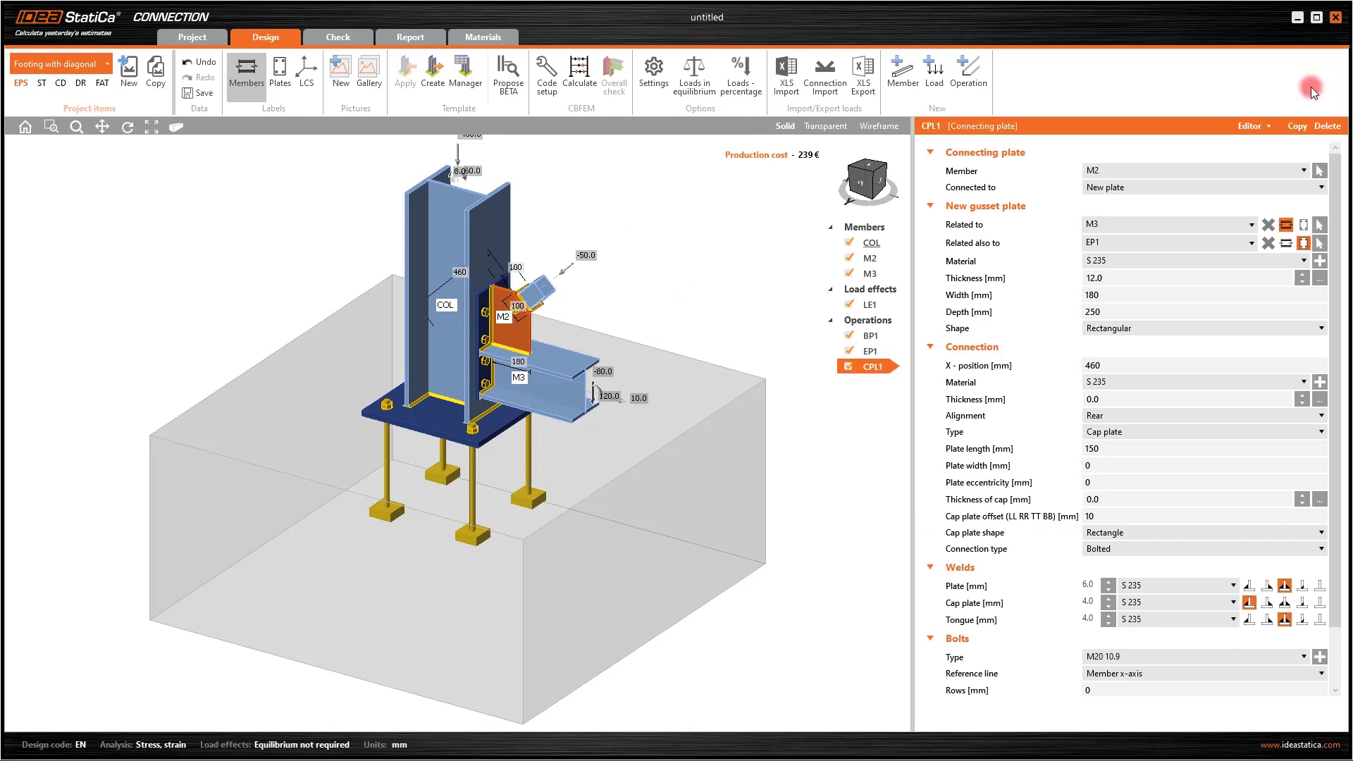
- Chamfer corner 2 of the gusset plate by 70 mm in the plate editor and apply the change
click(1251, 126)
click(1255, 138)
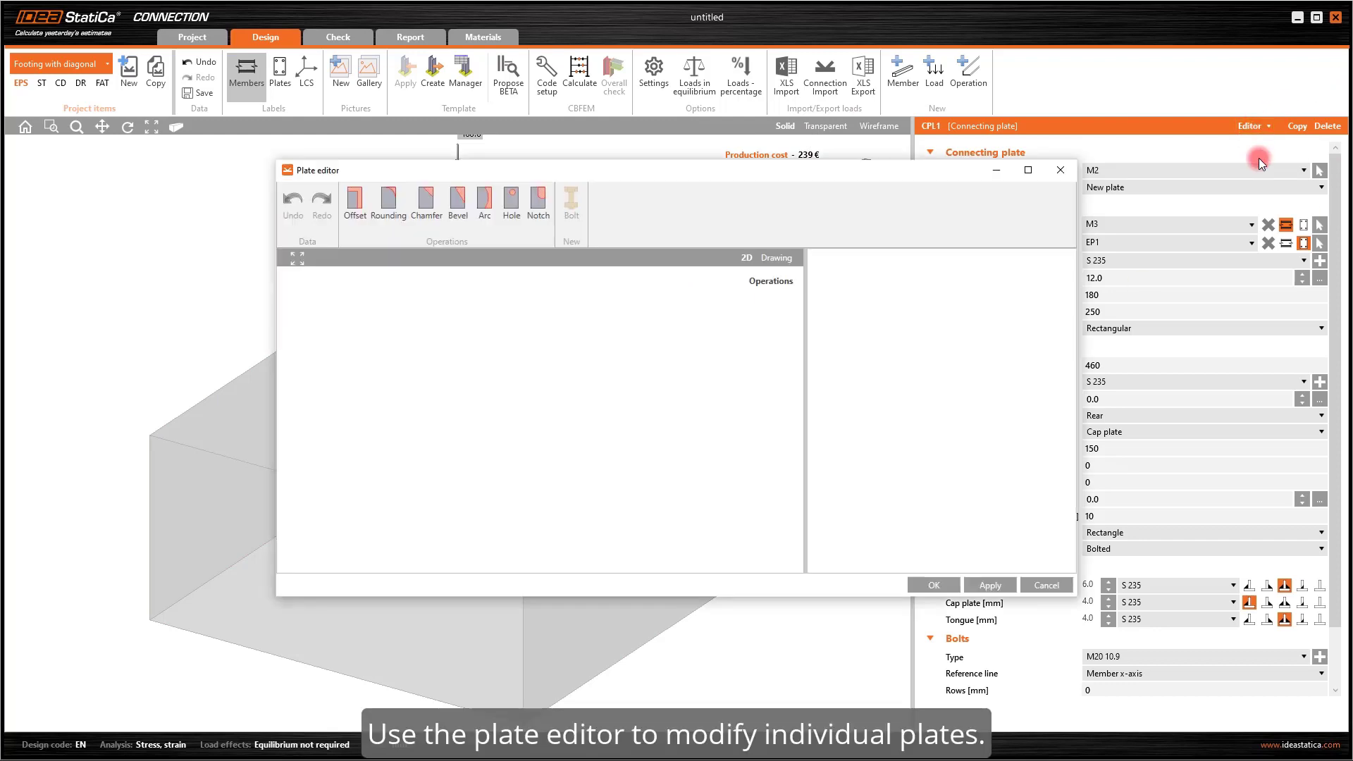
click(425, 205)
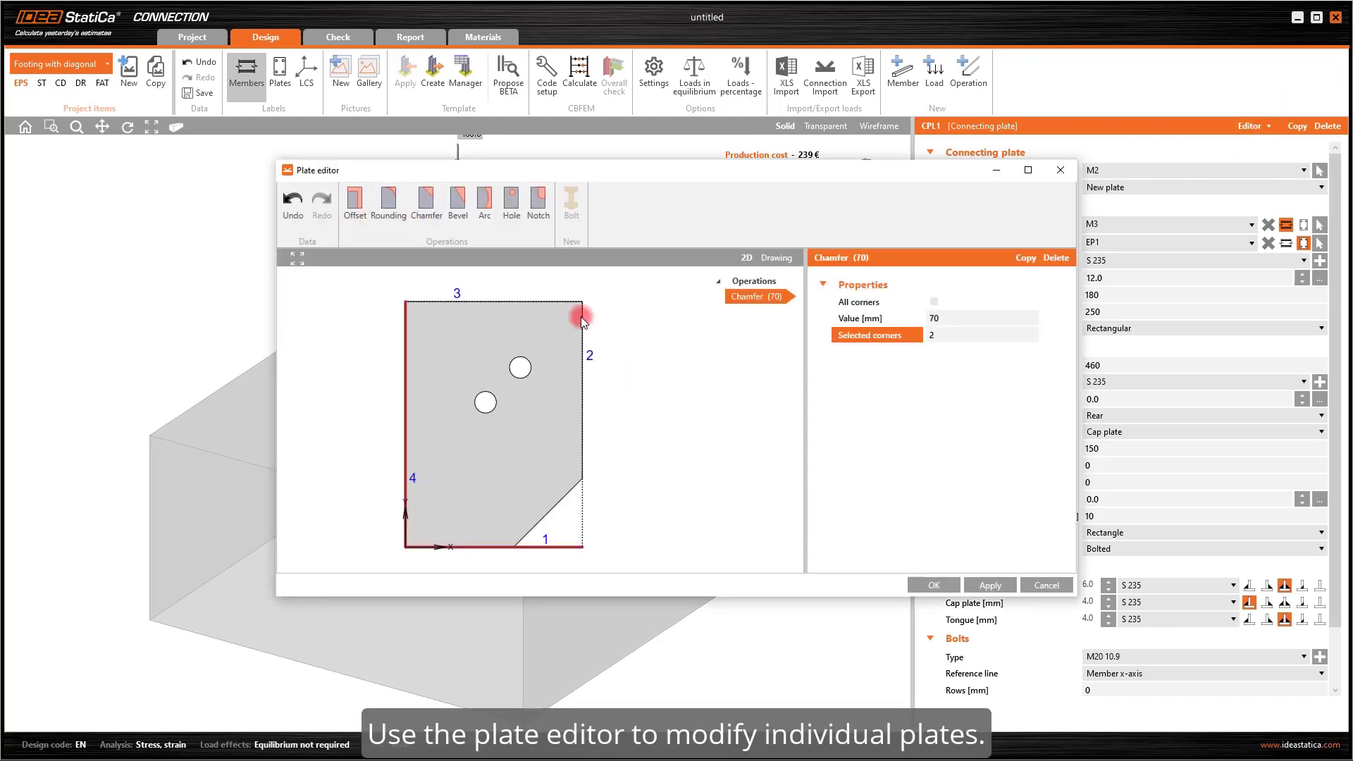
text(2)
key(Return)
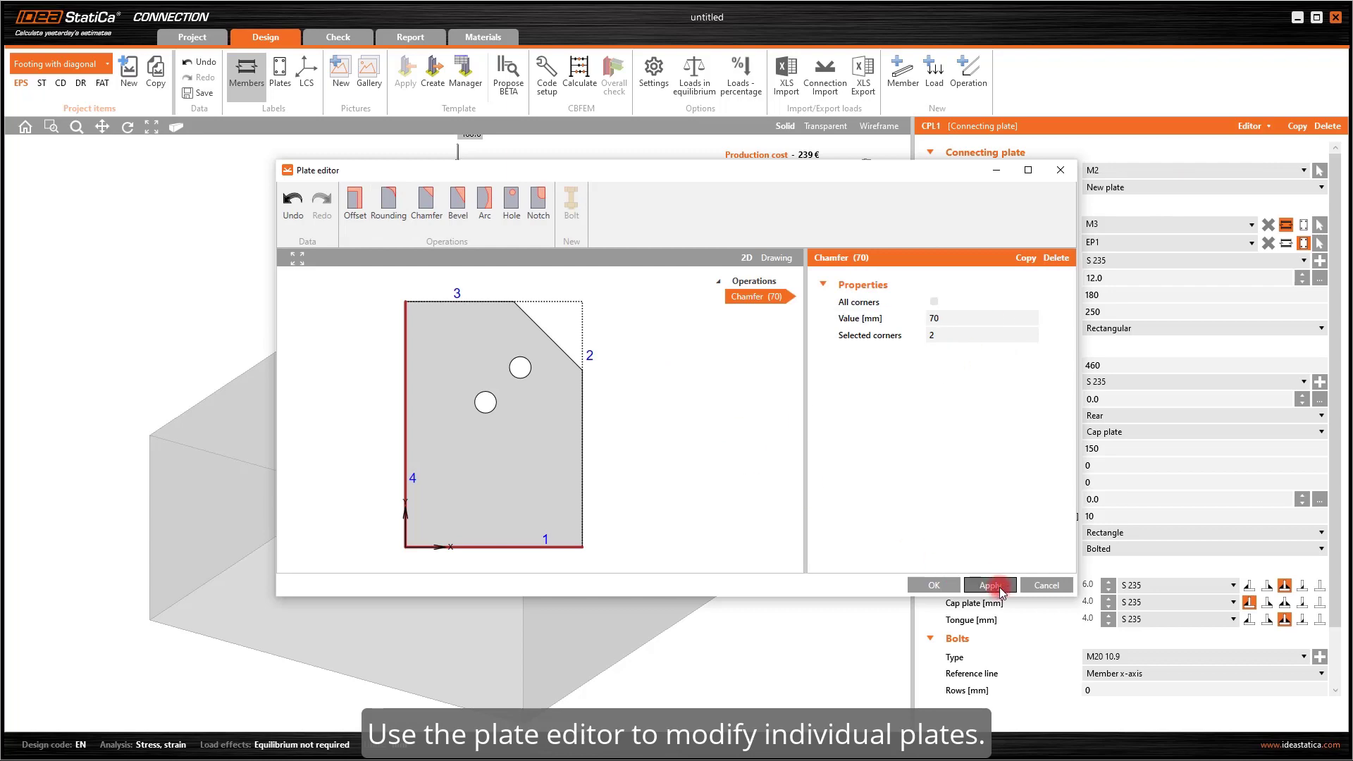
click(934, 585)
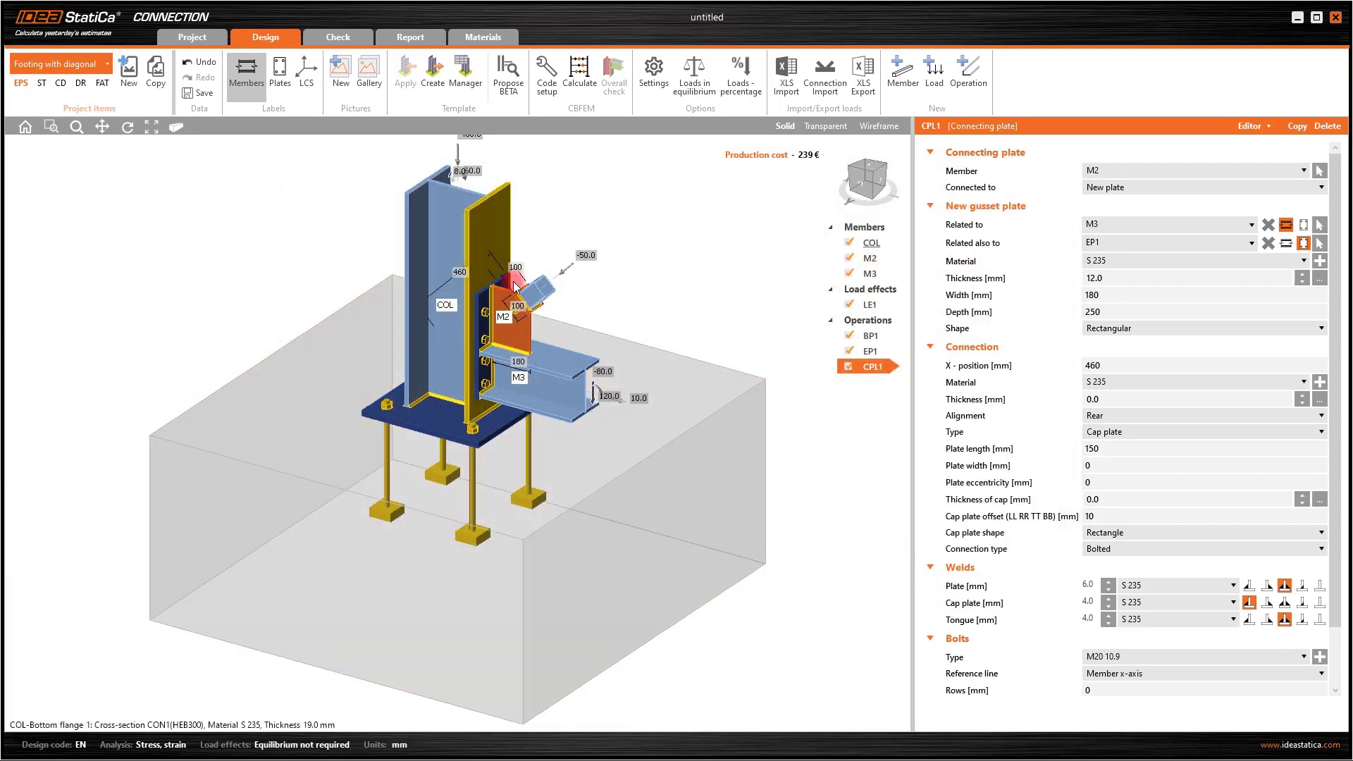
scroll(527, 339, up, 5)
scroll(527, 339, up, 2)
scroll(527, 339, down, 8)
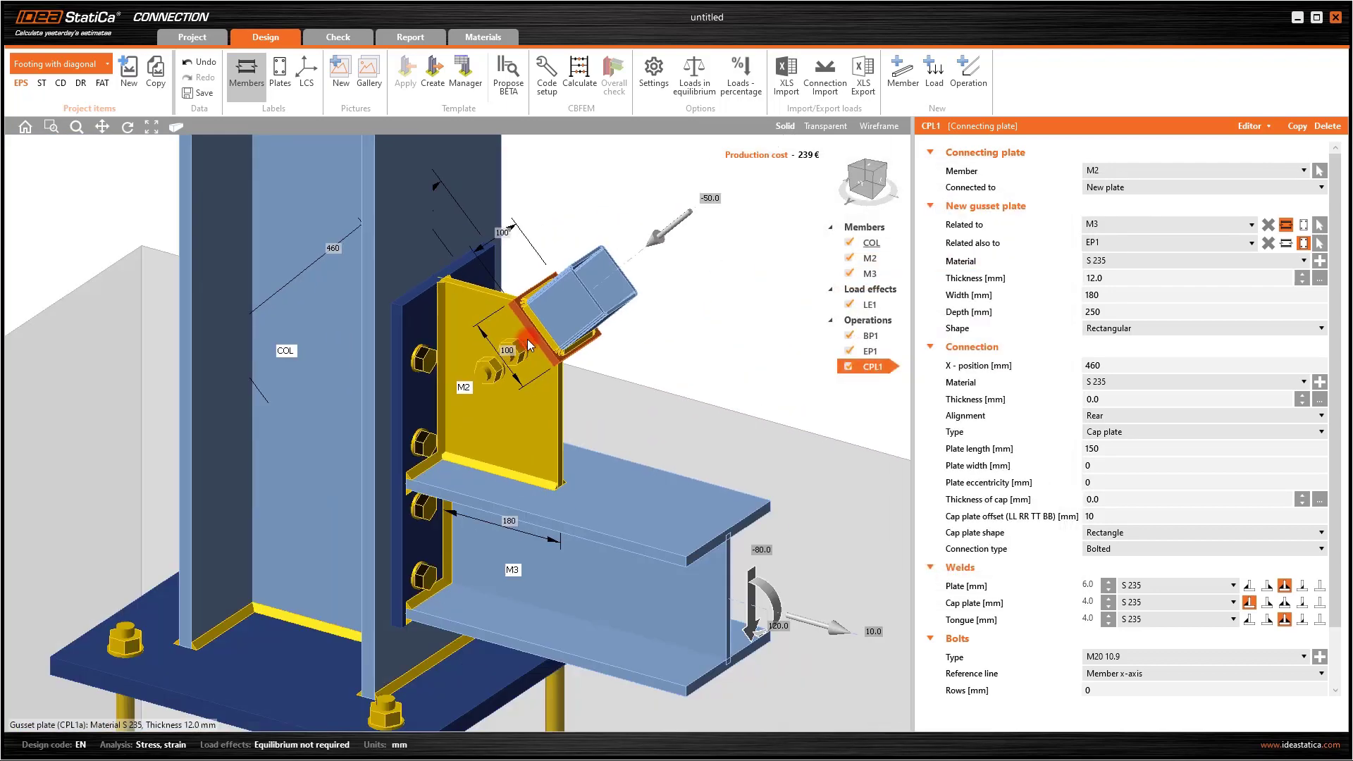
- Add a stiffeners operation on member COL related to member M3
click(970, 82)
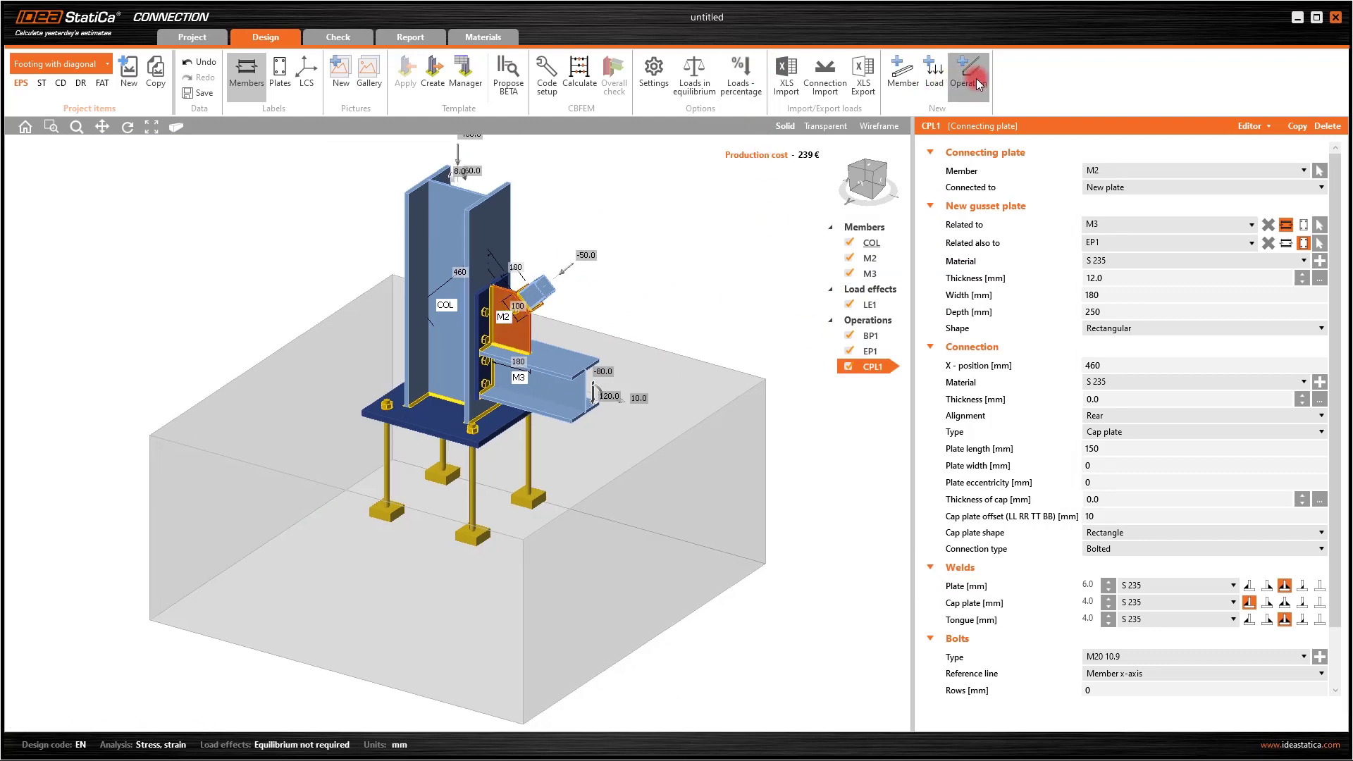
click(564, 191)
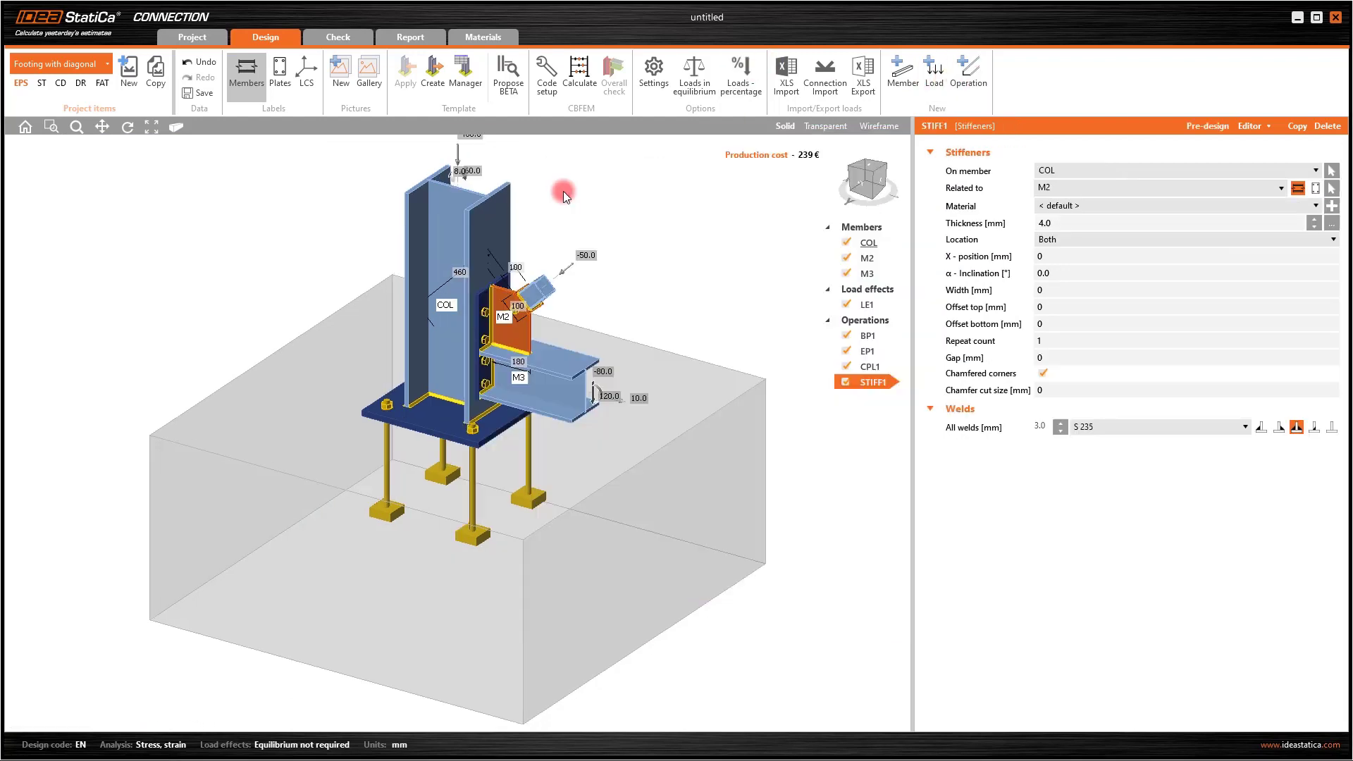
click(1070, 187)
click(1052, 241)
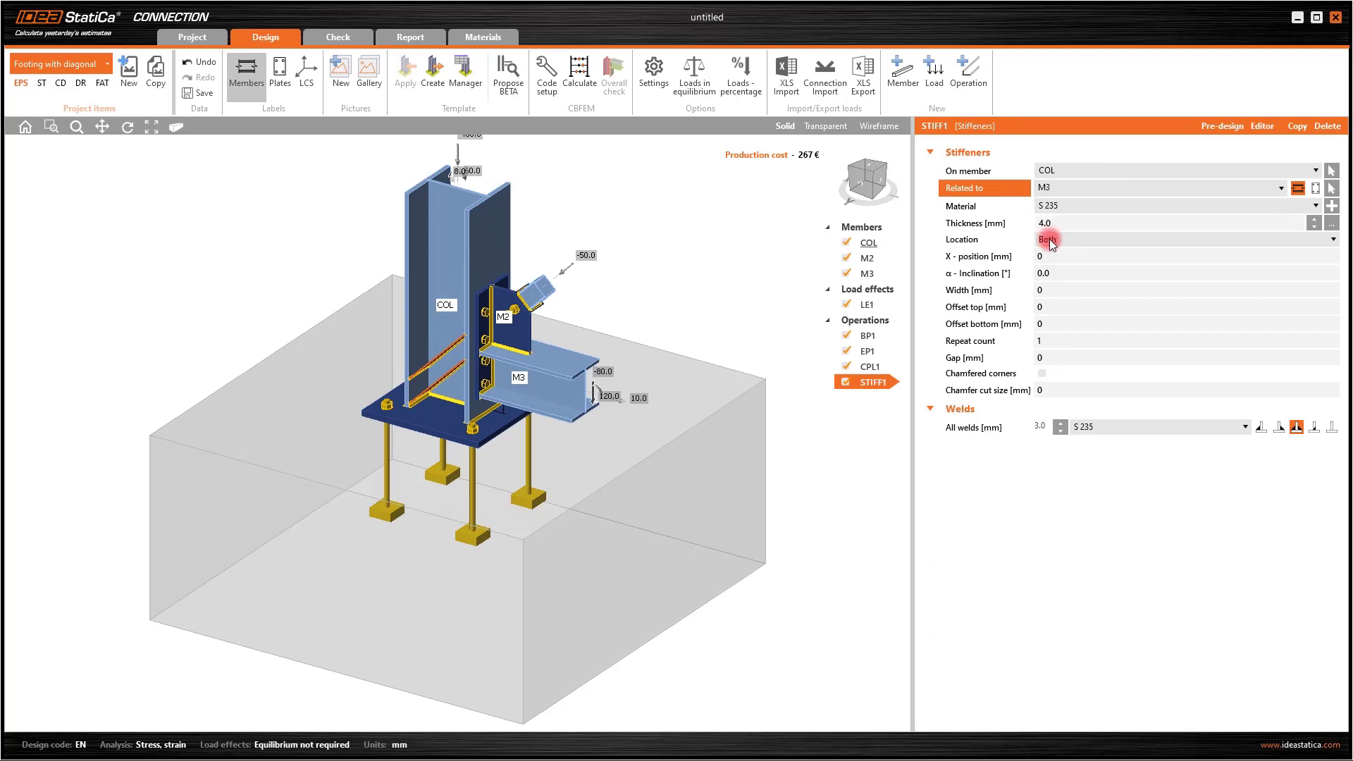
- Set the stiffeners' thickness to 12 mm, enable chamfered corners and set all their welds to 6 mm
click(1076, 219)
text(12)
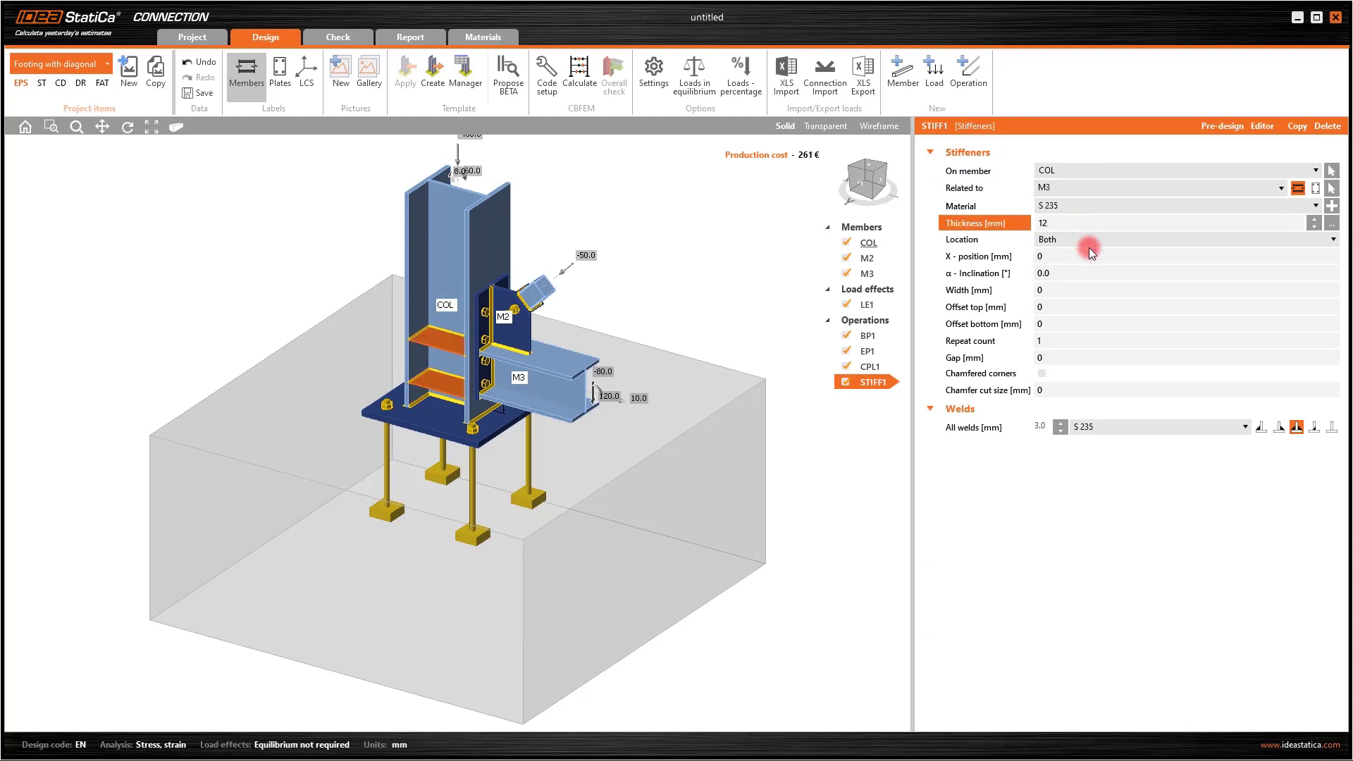
key(Tab)
click(1042, 374)
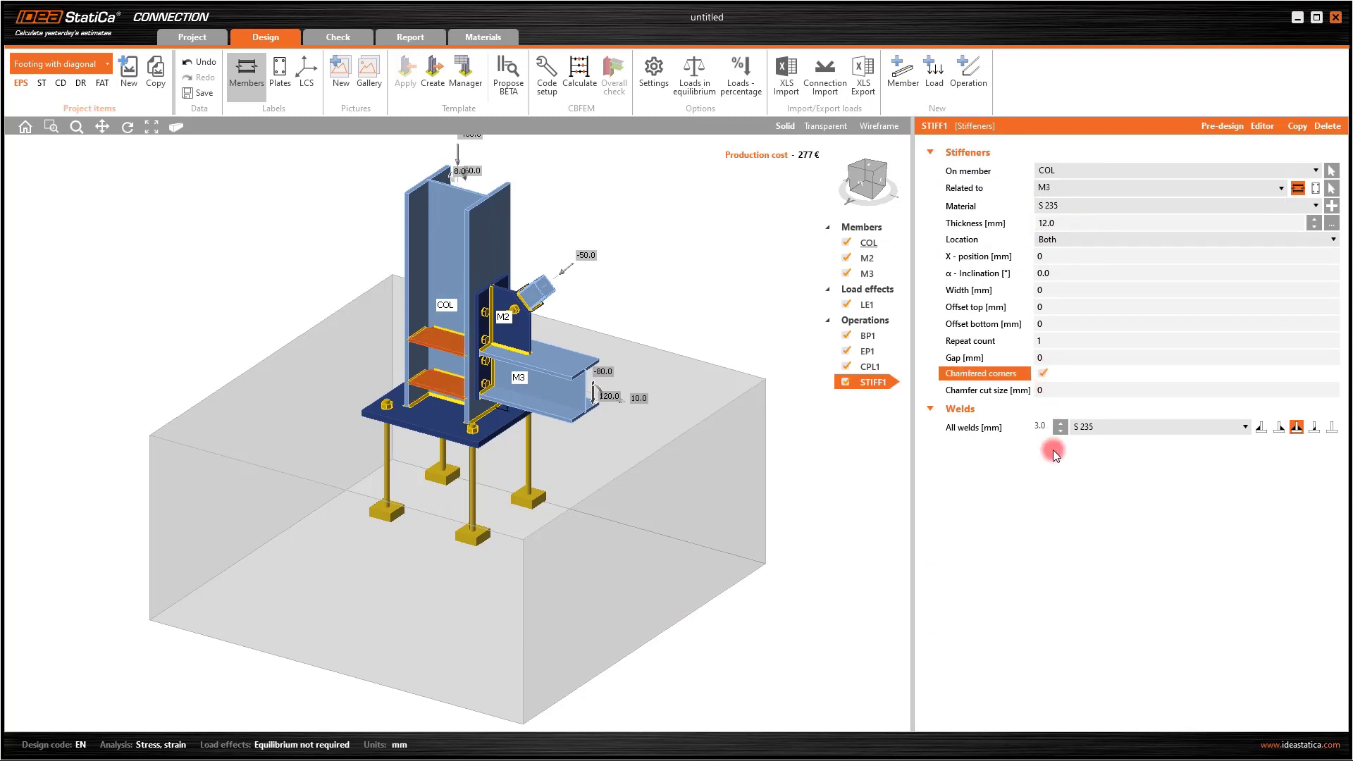
click(1042, 428)
text(6)
key(Tab)
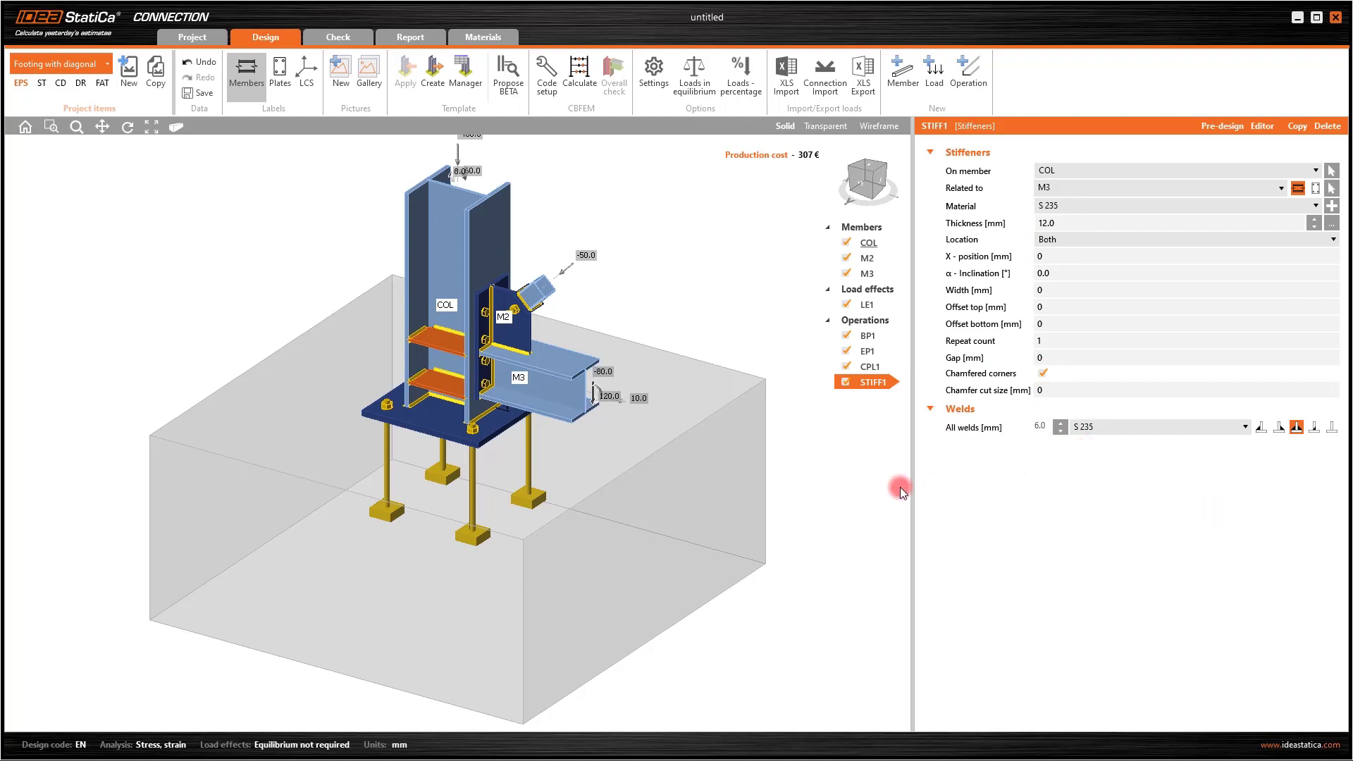
- Calculate the connection and display the strain check from two perpendicular side views
click(579, 71)
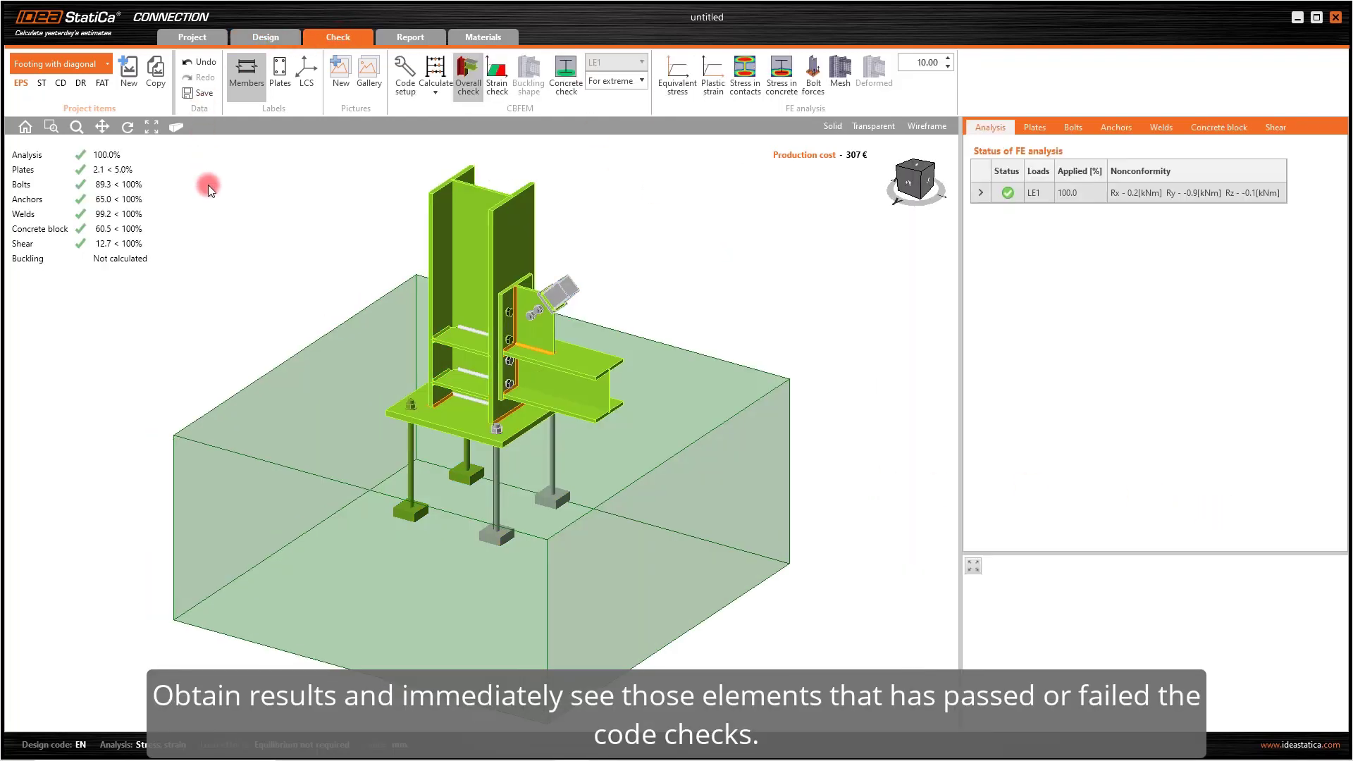
click(496, 70)
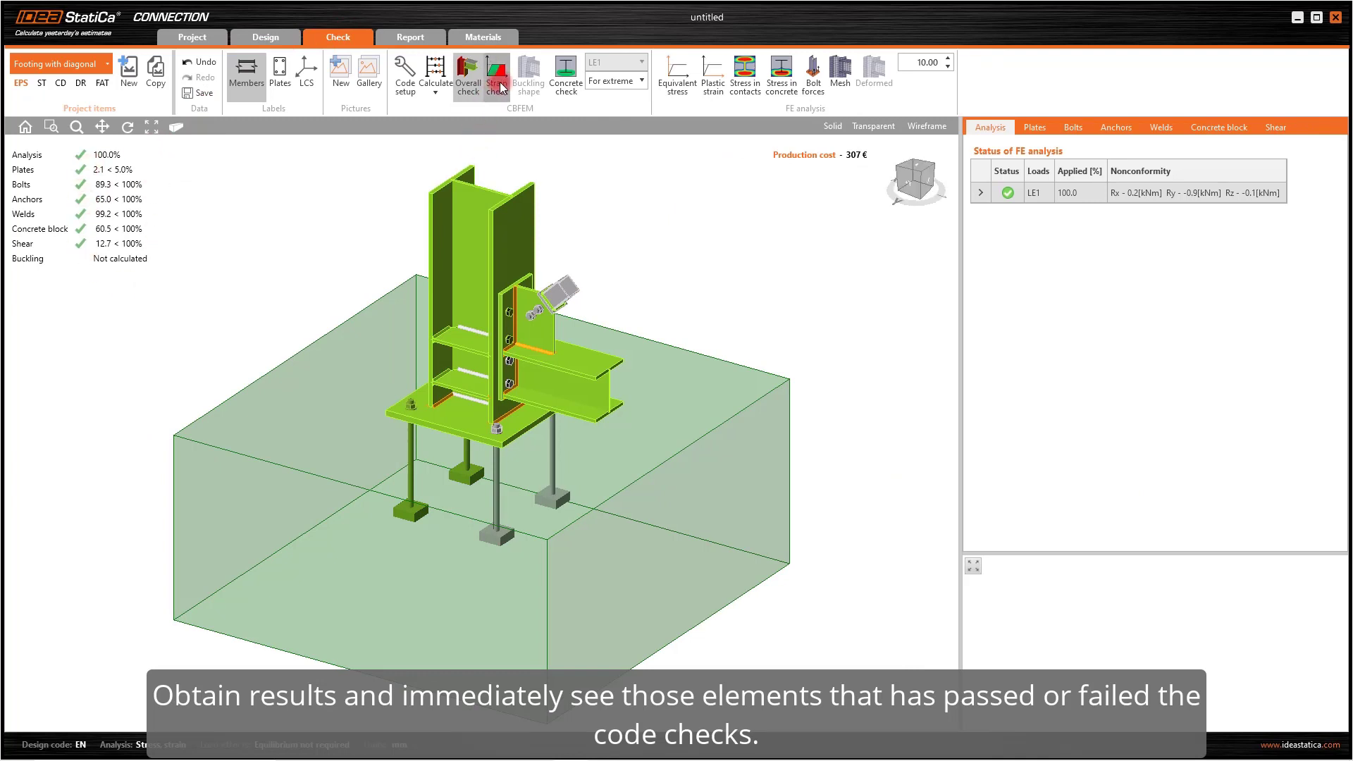
click(912, 188)
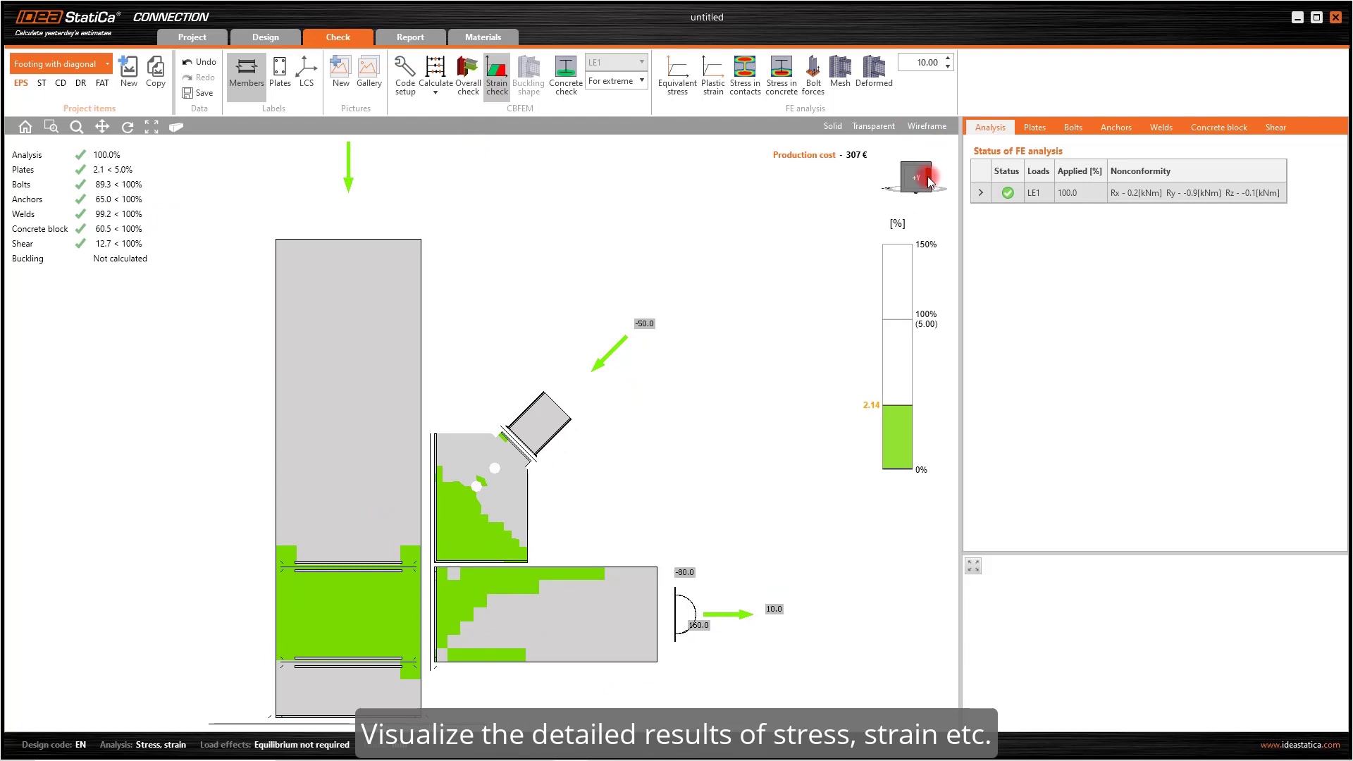
click(928, 180)
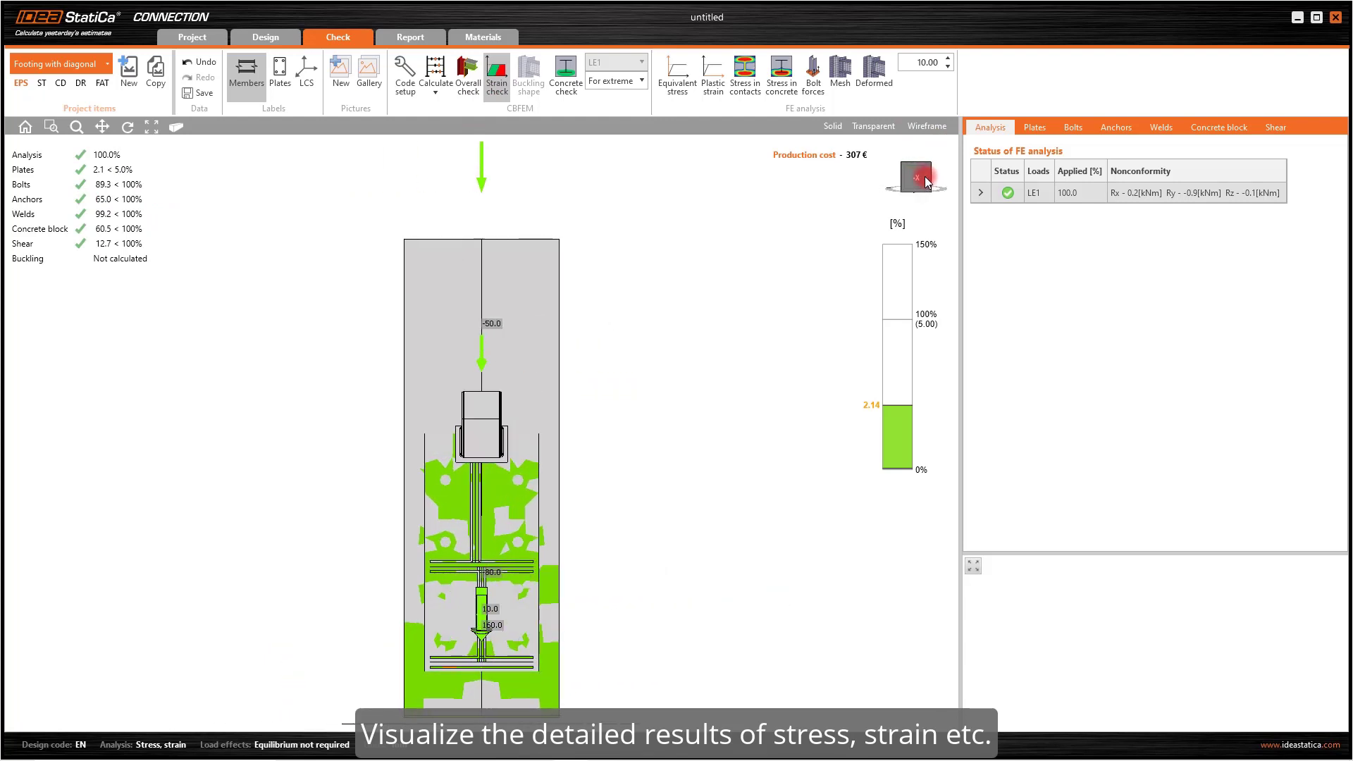
- Display the stress in contacts and examine it in an angled view and from the beam end
click(744, 74)
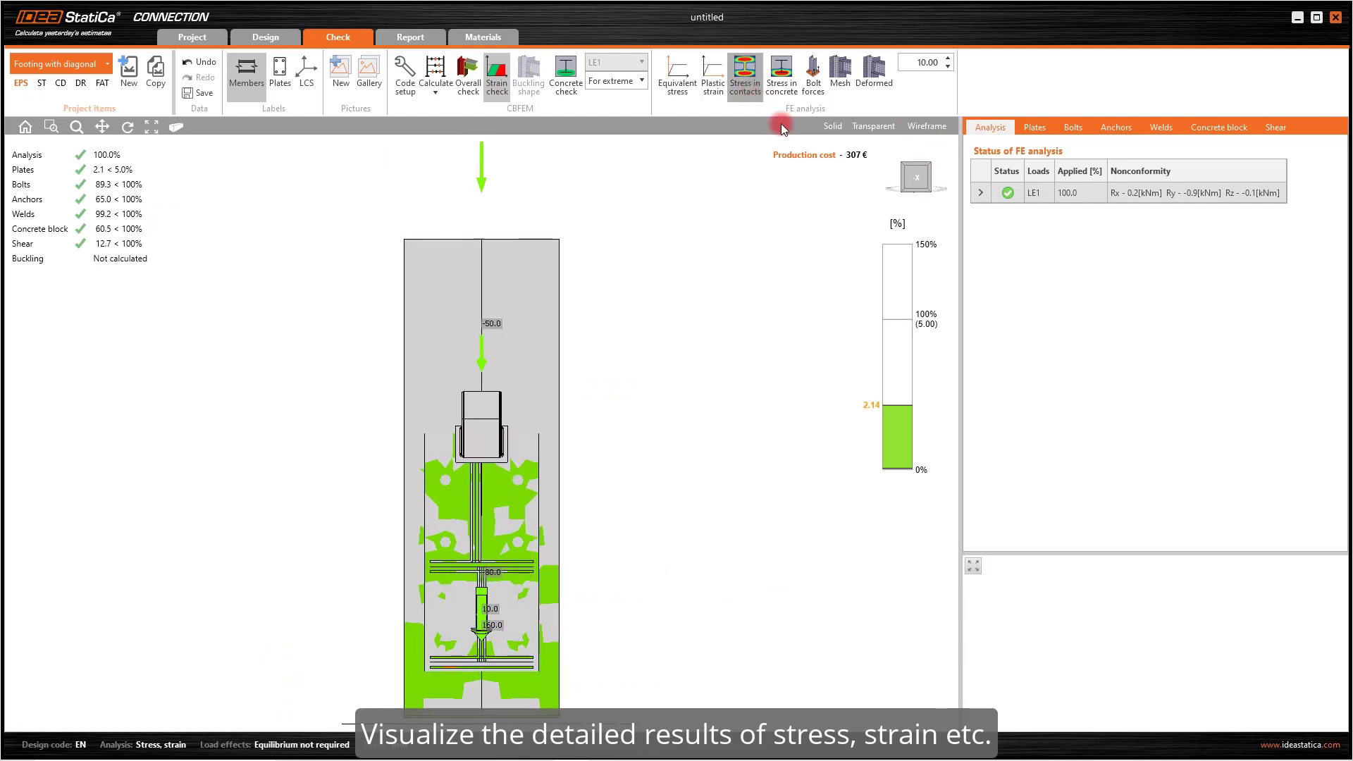
click(911, 169)
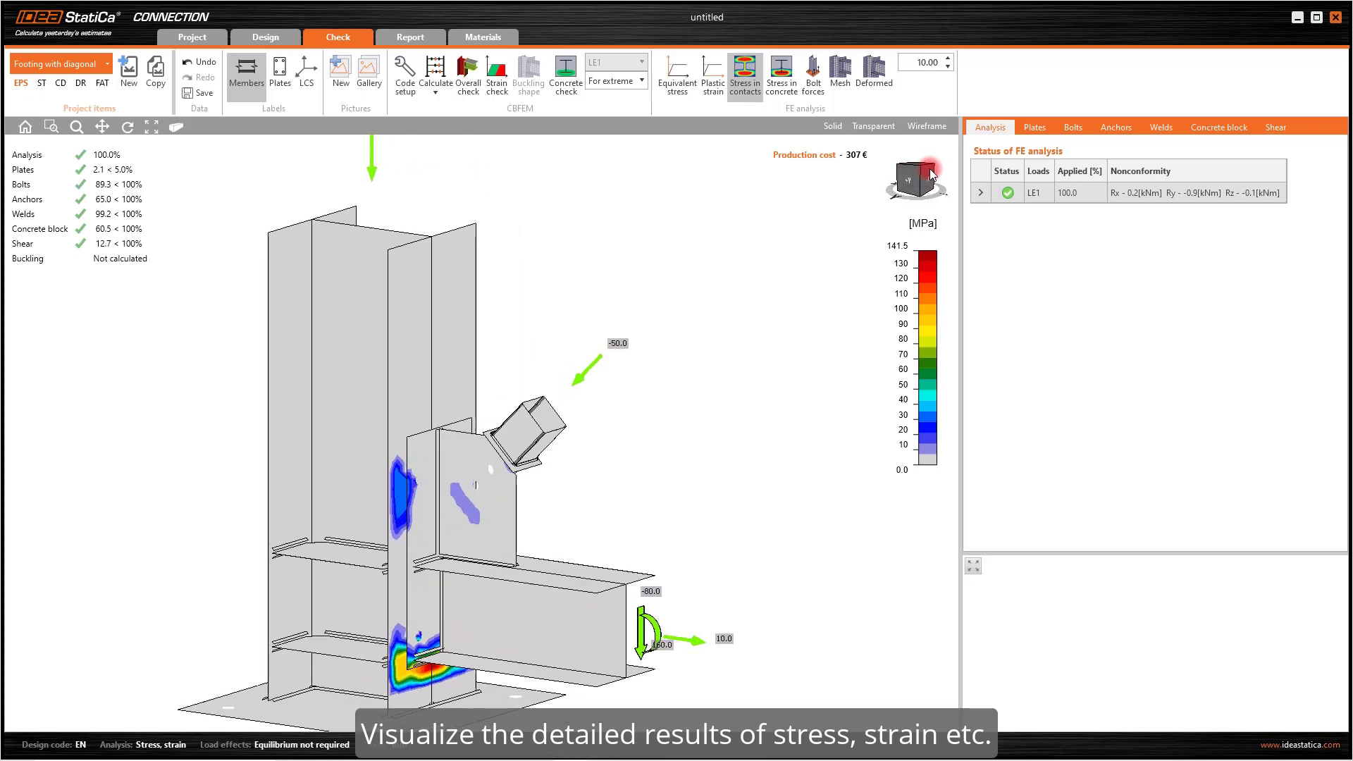
drag(929, 174, 904, 216)
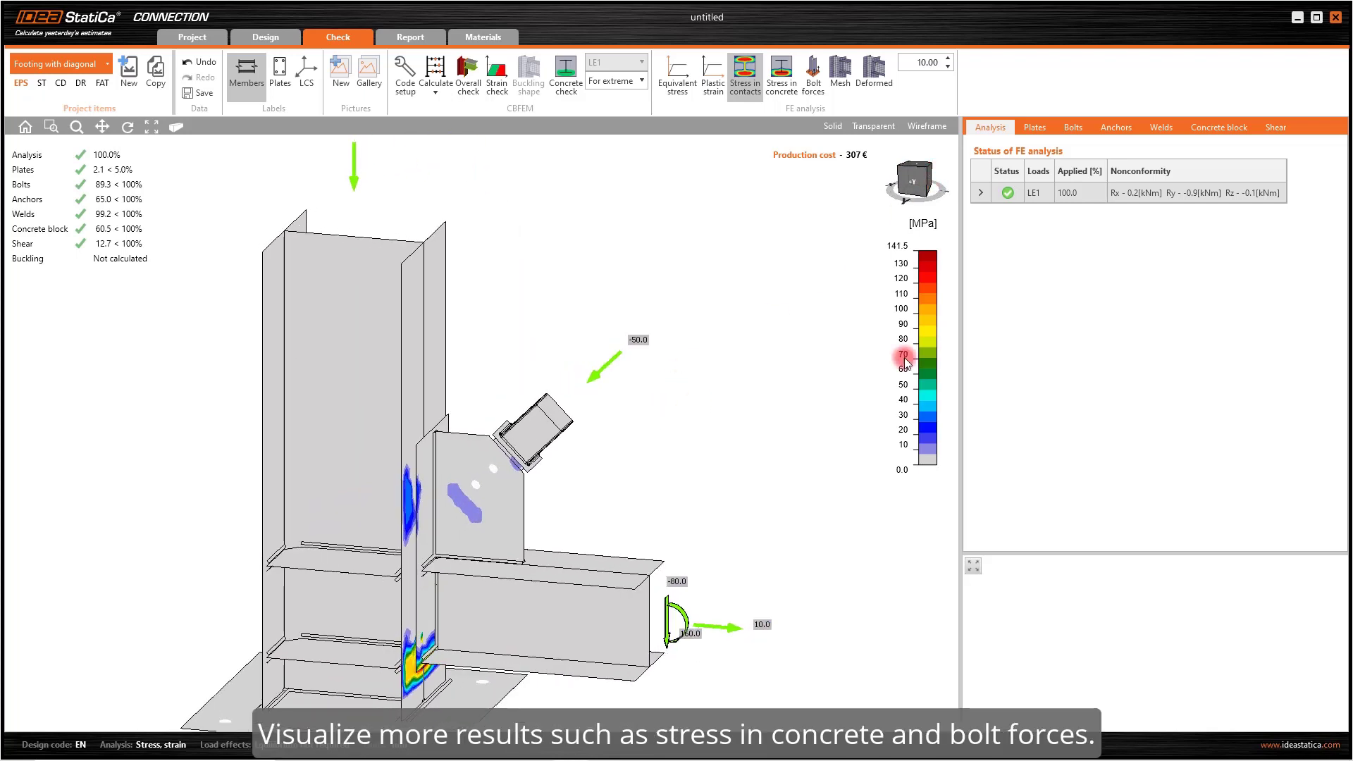
click(931, 183)
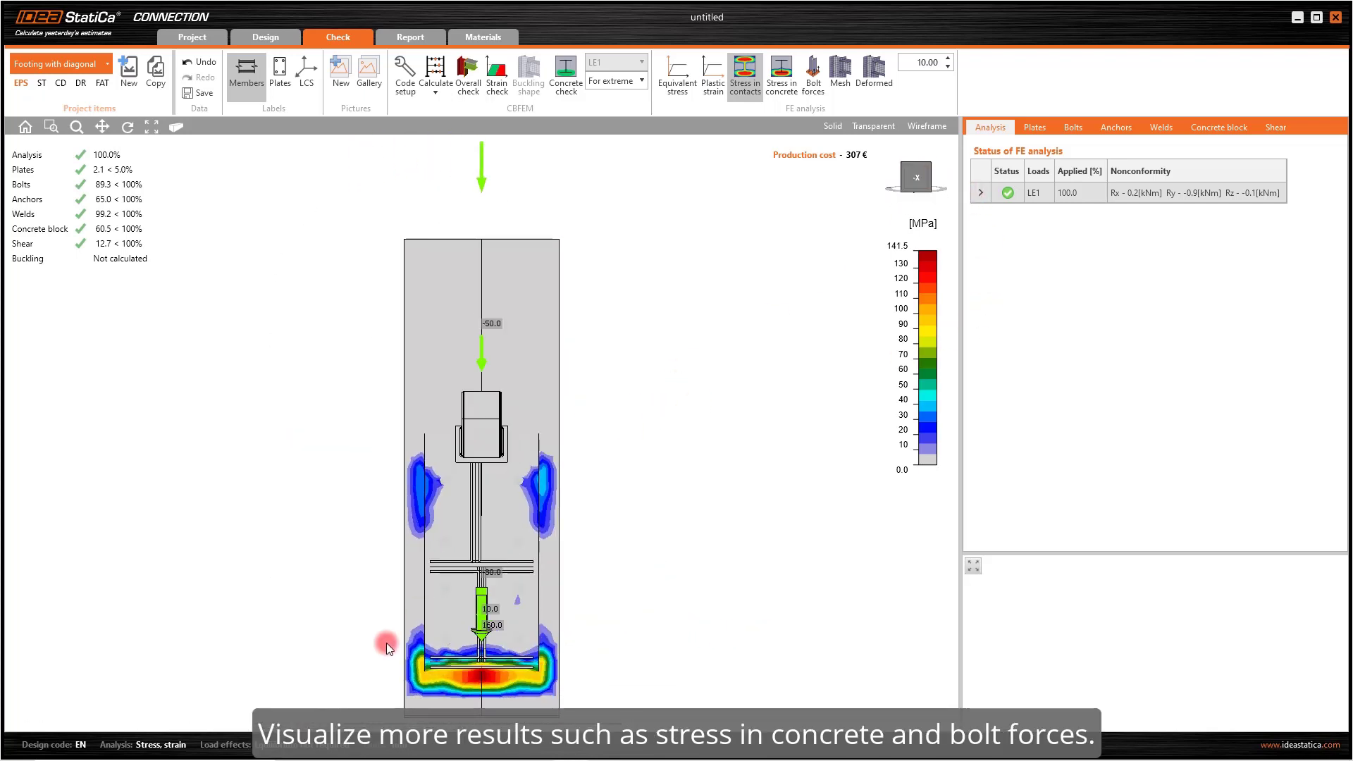
- Display the bolt forces on the connection and examine them around the end plate in an angled view
scroll(523, 648, up, 5)
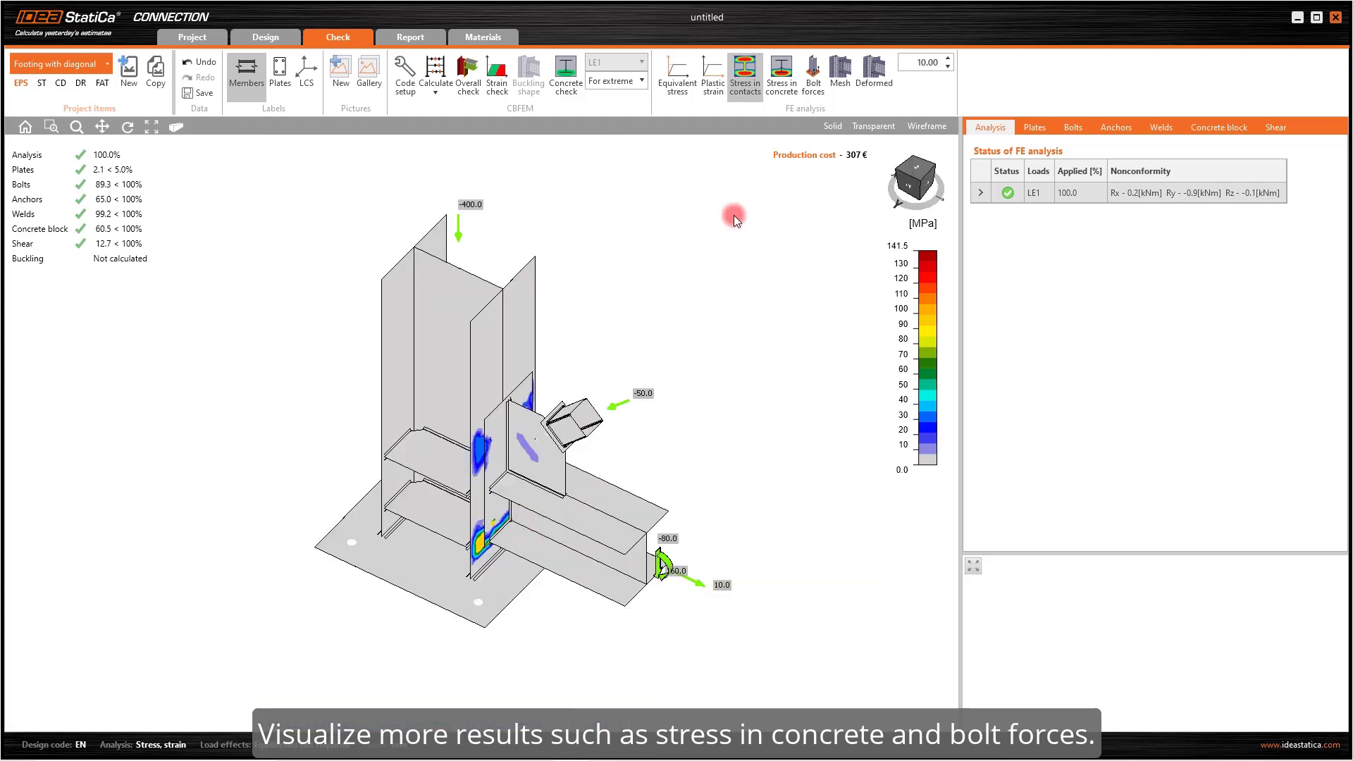
click(812, 70)
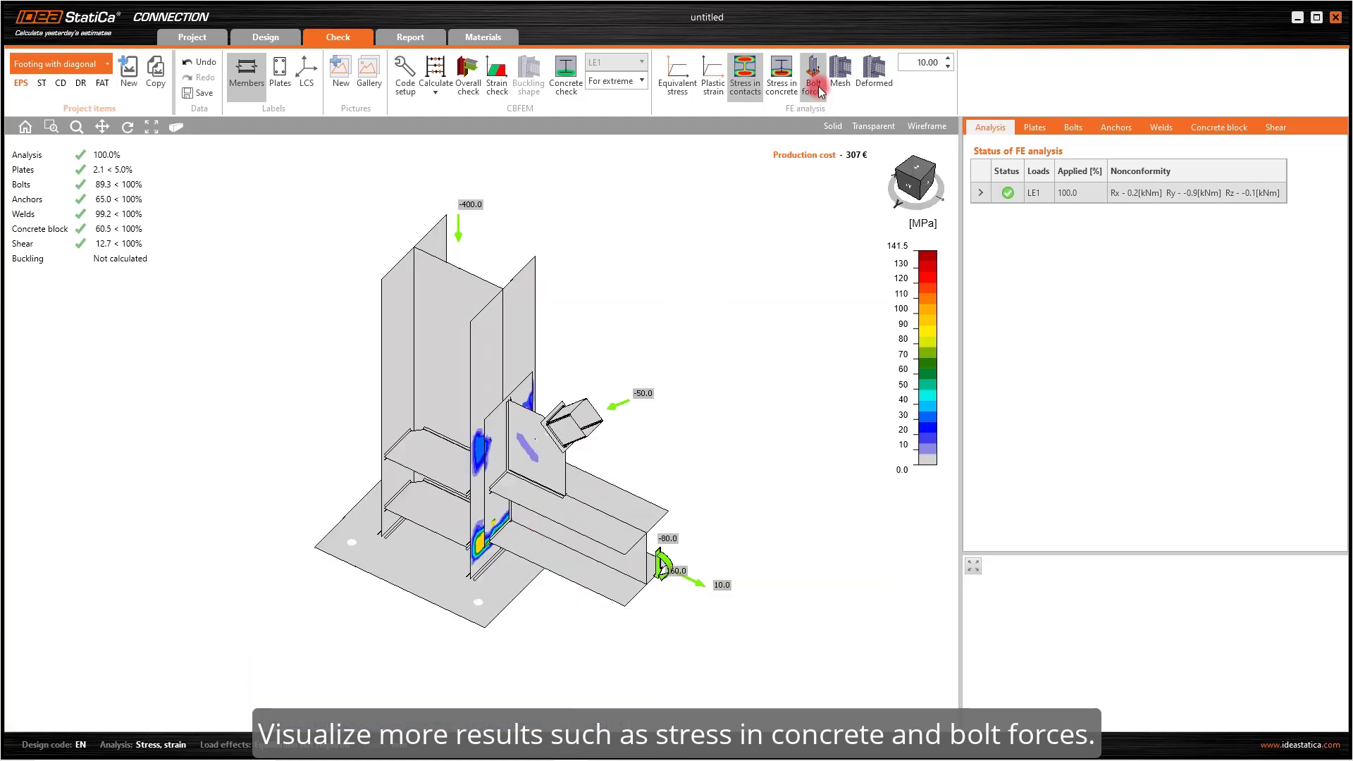
scroll(472, 527, up, 5)
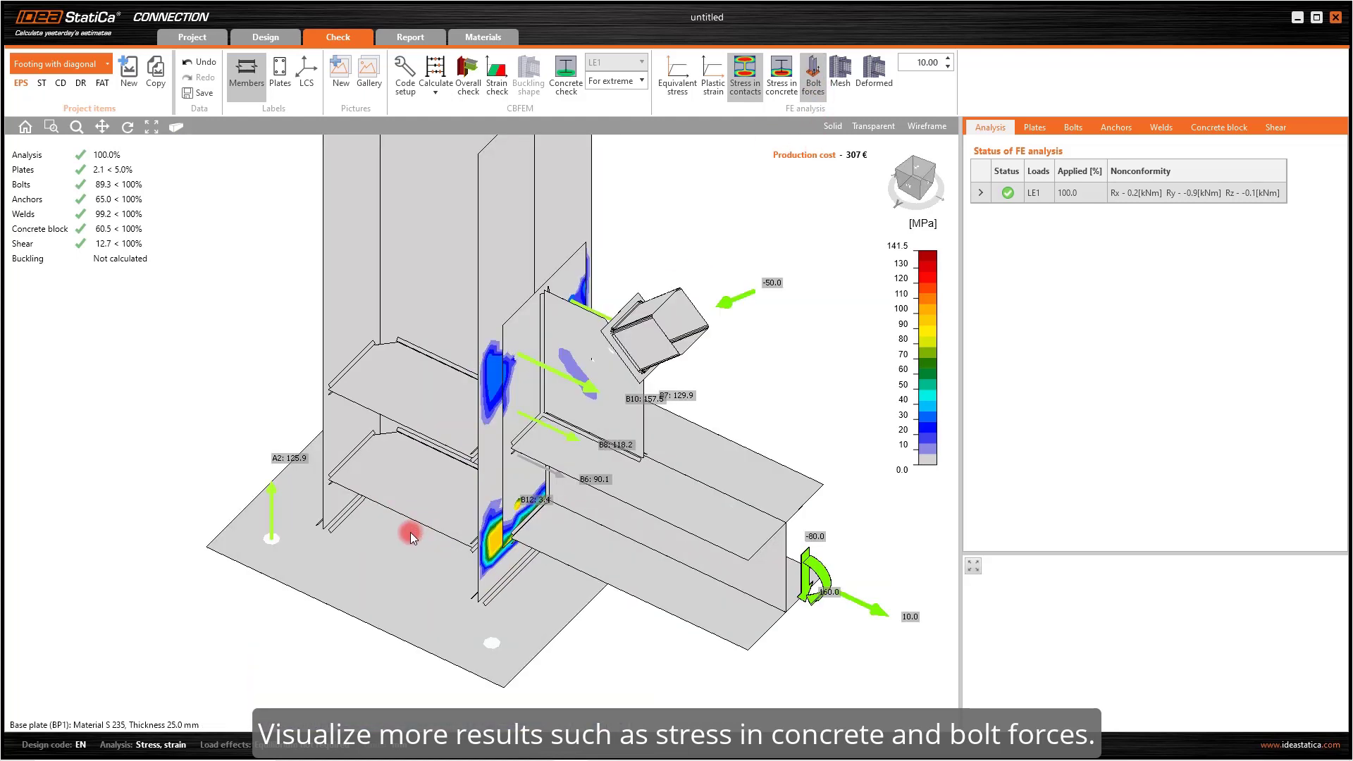
middle_drag(670, 470, 514, 577)
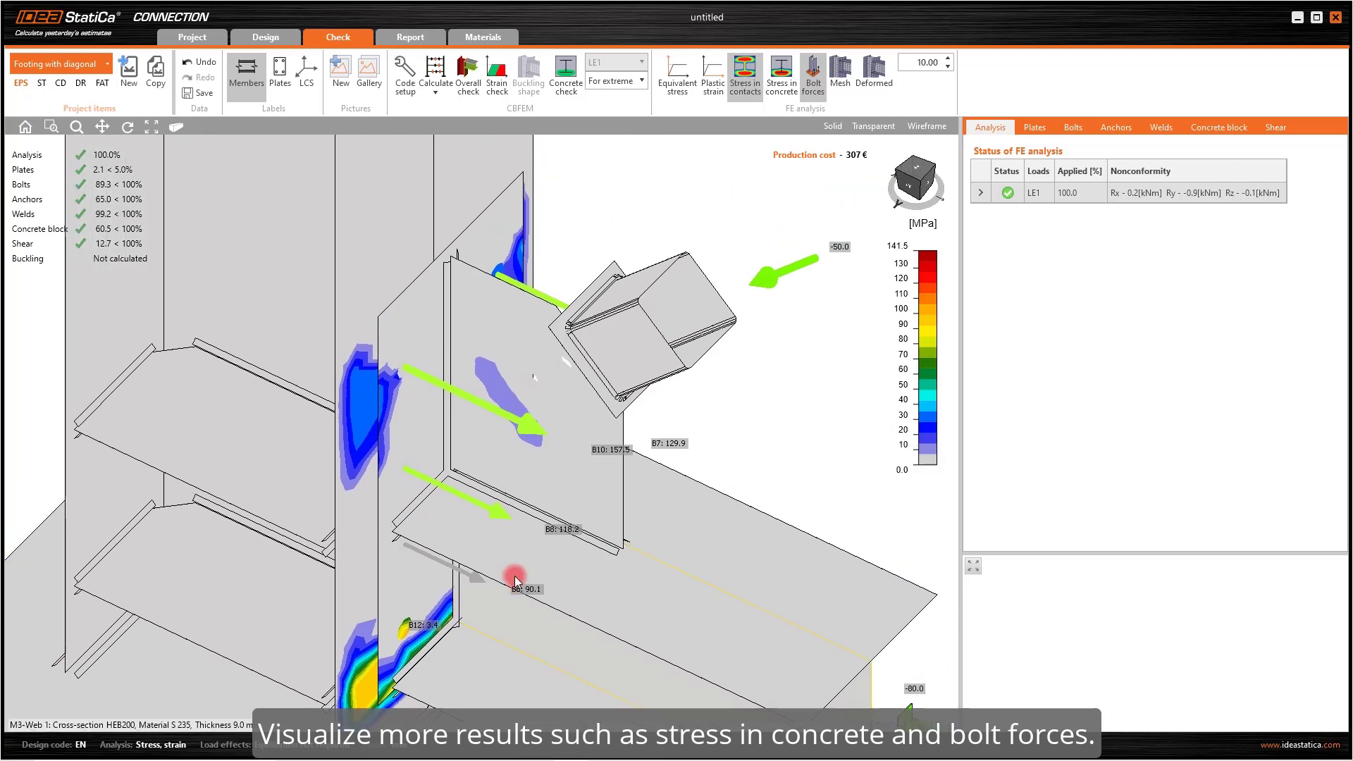
middle_drag(558, 241, 628, 202)
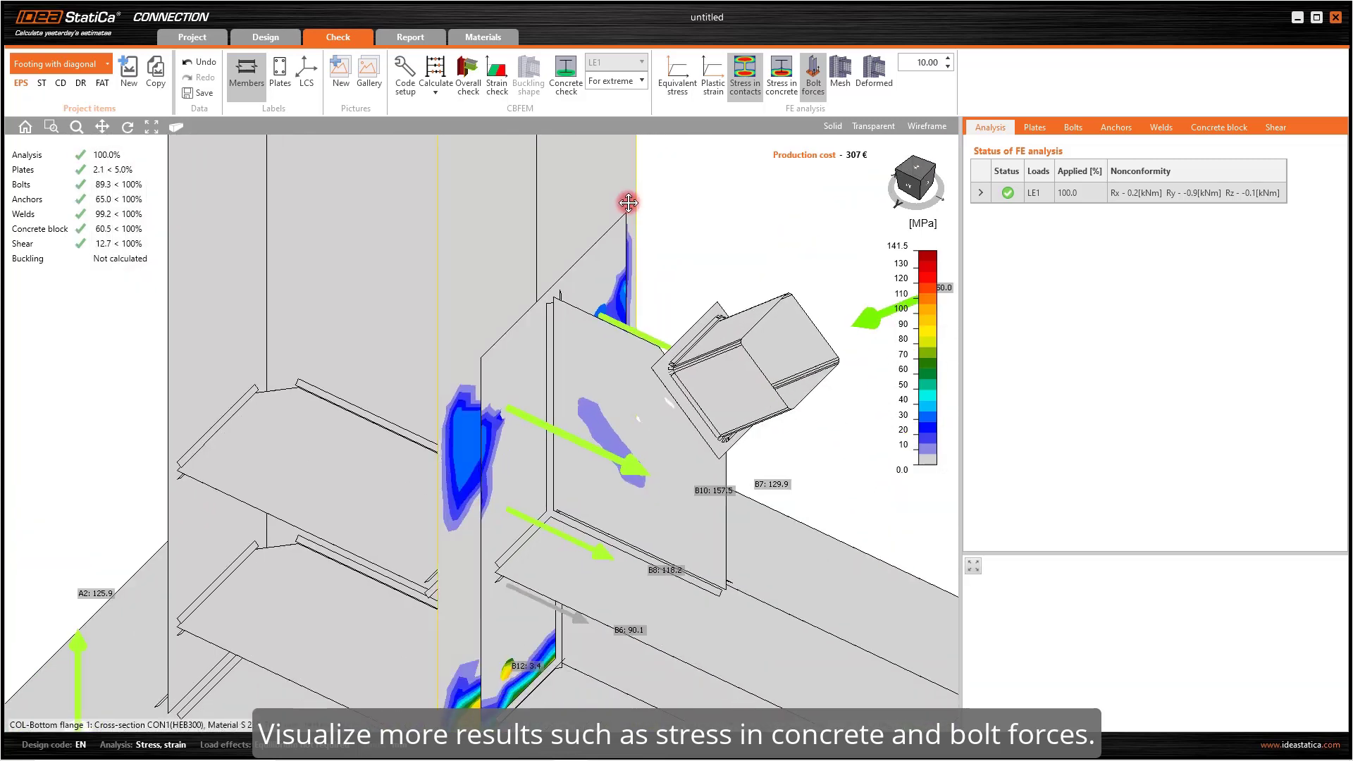
scroll(628, 202, down, 3)
- Inspect the bolt forces close up in the +Y side view and show the bolt check results for the extreme load effect
click(908, 187)
middle_drag(558, 431, 564, 423)
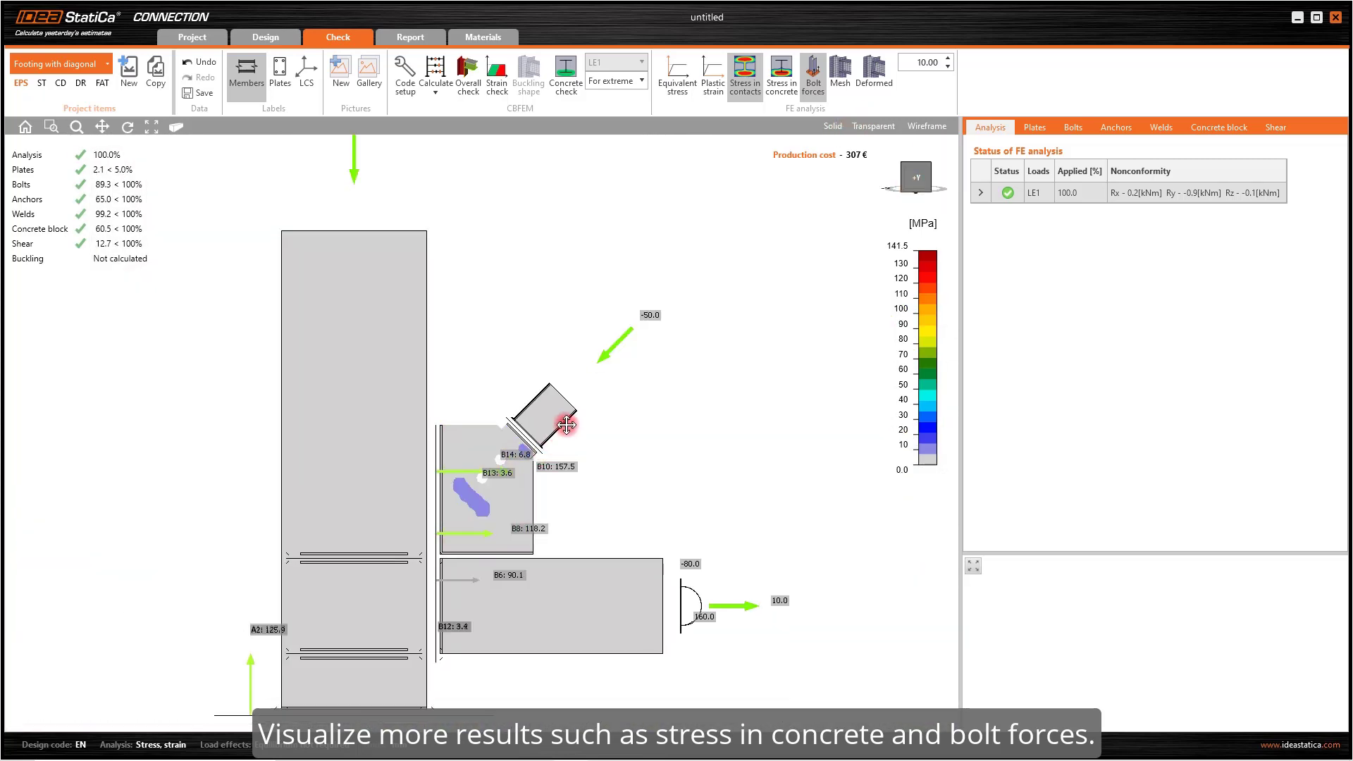
scroll(290, 662, up, 6)
middle_drag(603, 530, 272, 535)
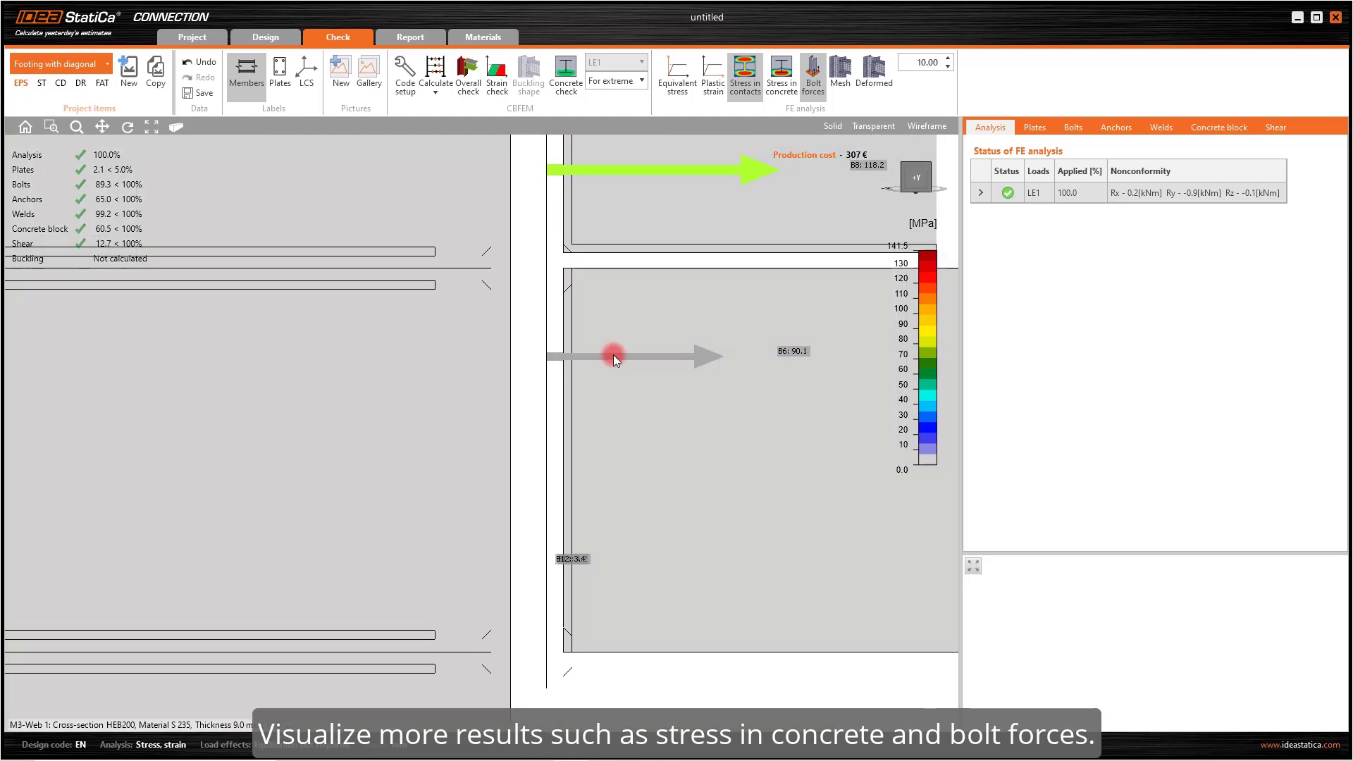
middle_drag(613, 353, 462, 585)
middle_drag(599, 278, 628, 622)
middle_drag(471, 171, 468, 321)
scroll(468, 321, down, 6)
click(1076, 128)
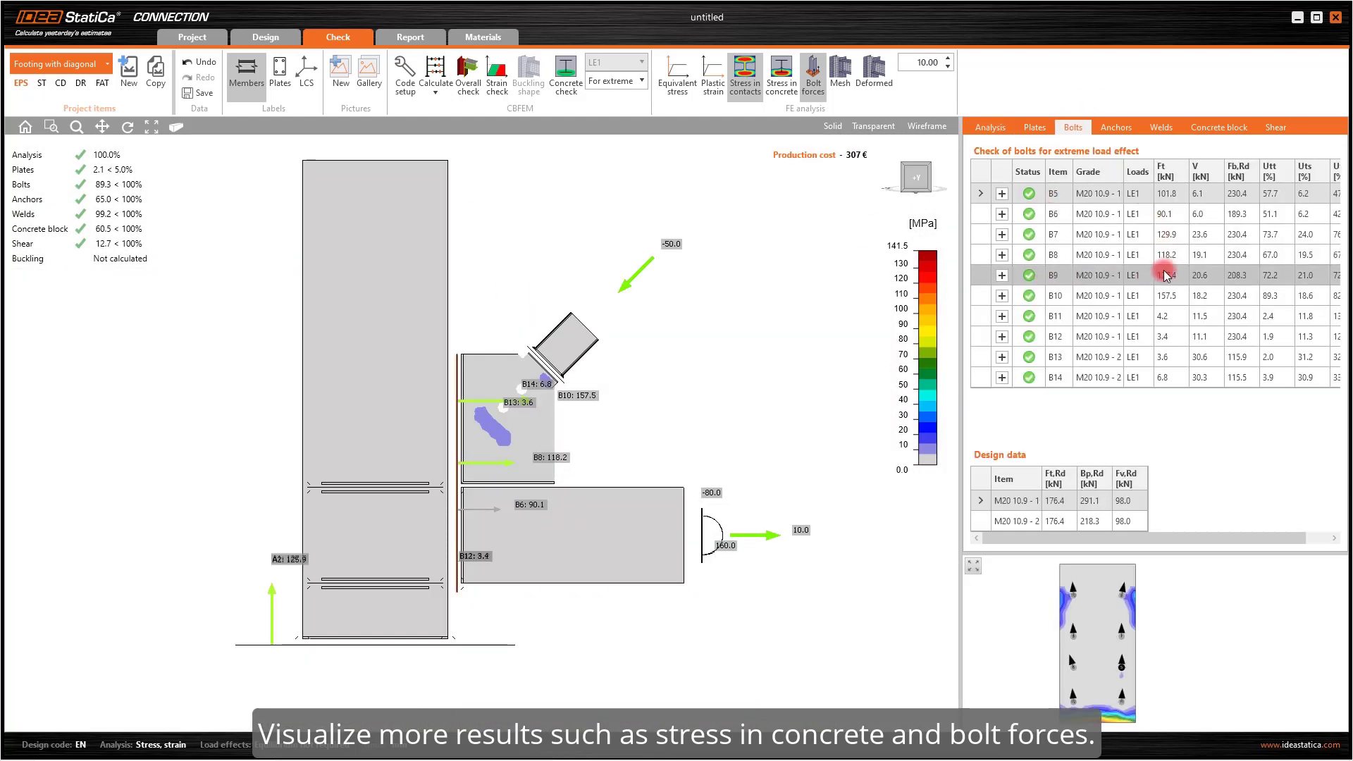
- Display the finite element mesh on the connection in the +Y side view
click(840, 72)
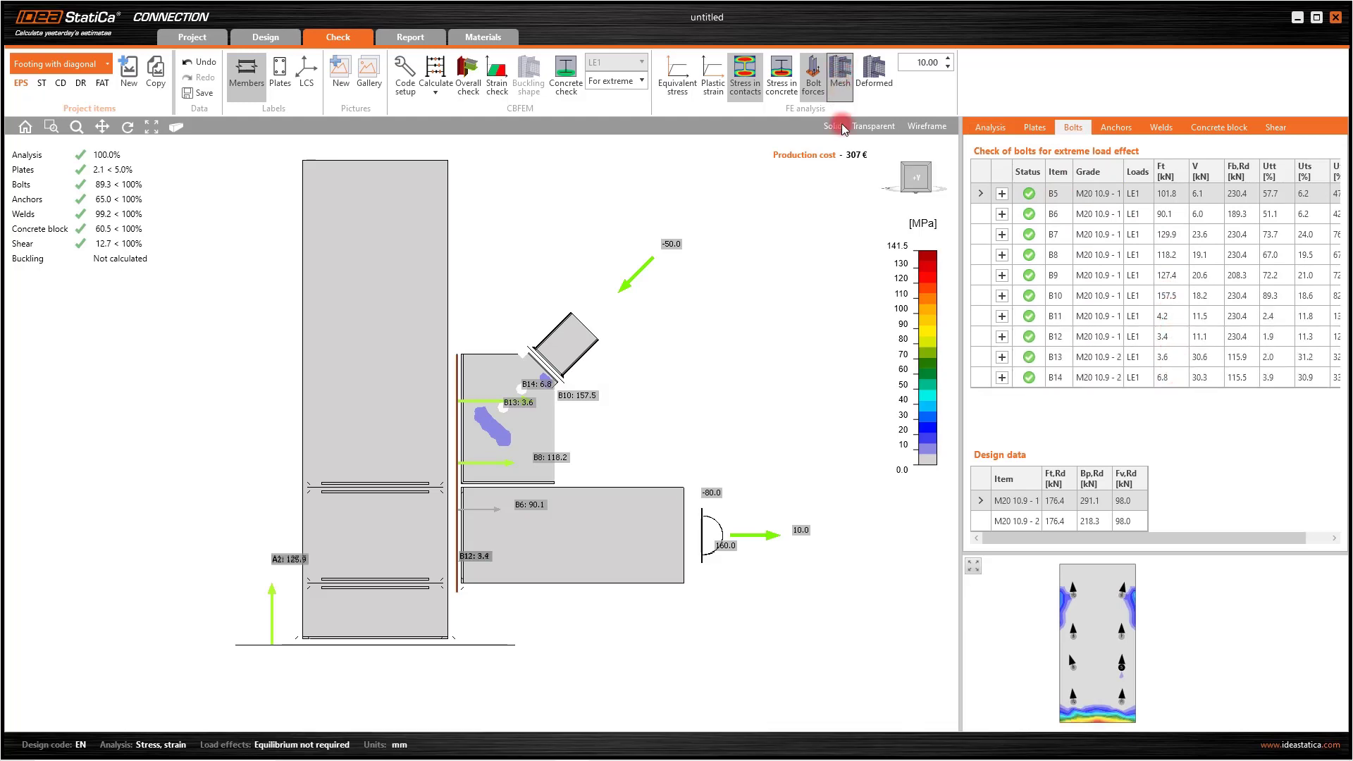
click(930, 170)
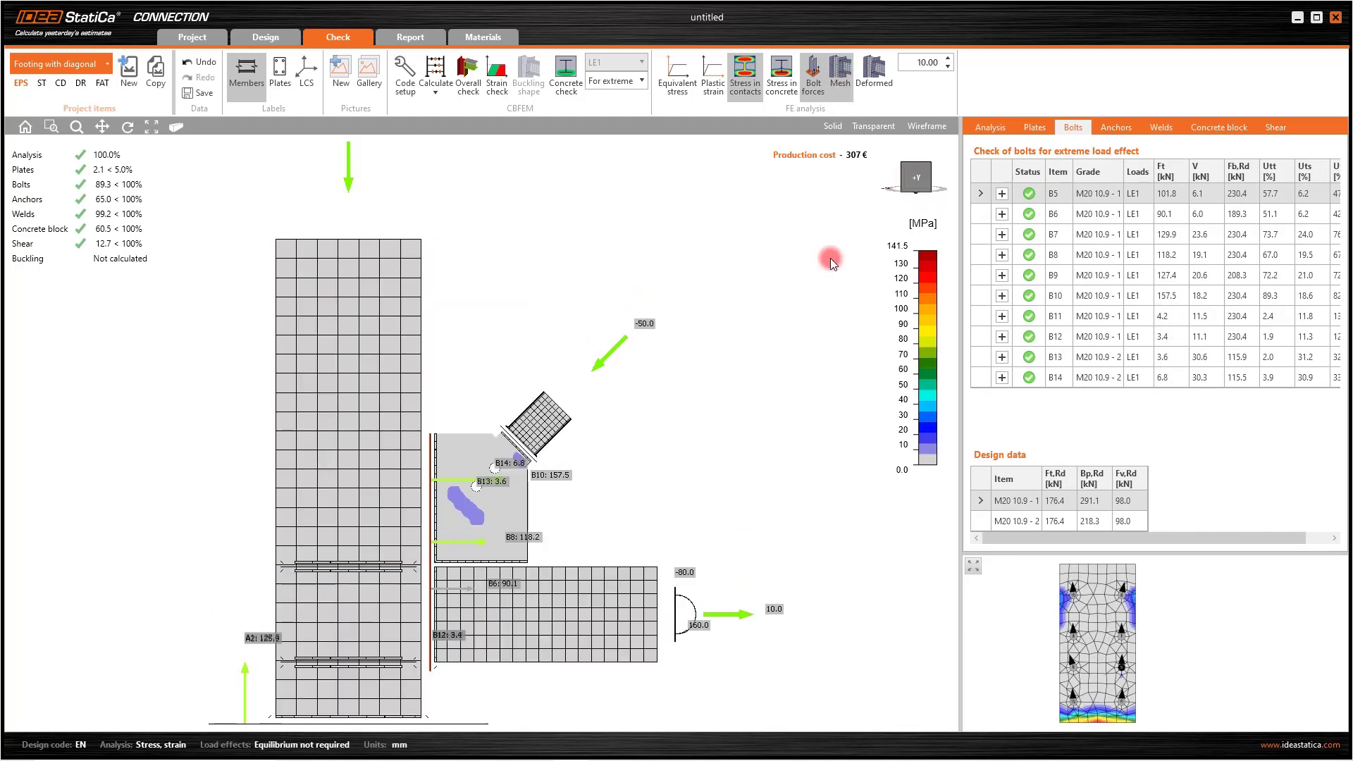
middle_drag(671, 410, 784, 339)
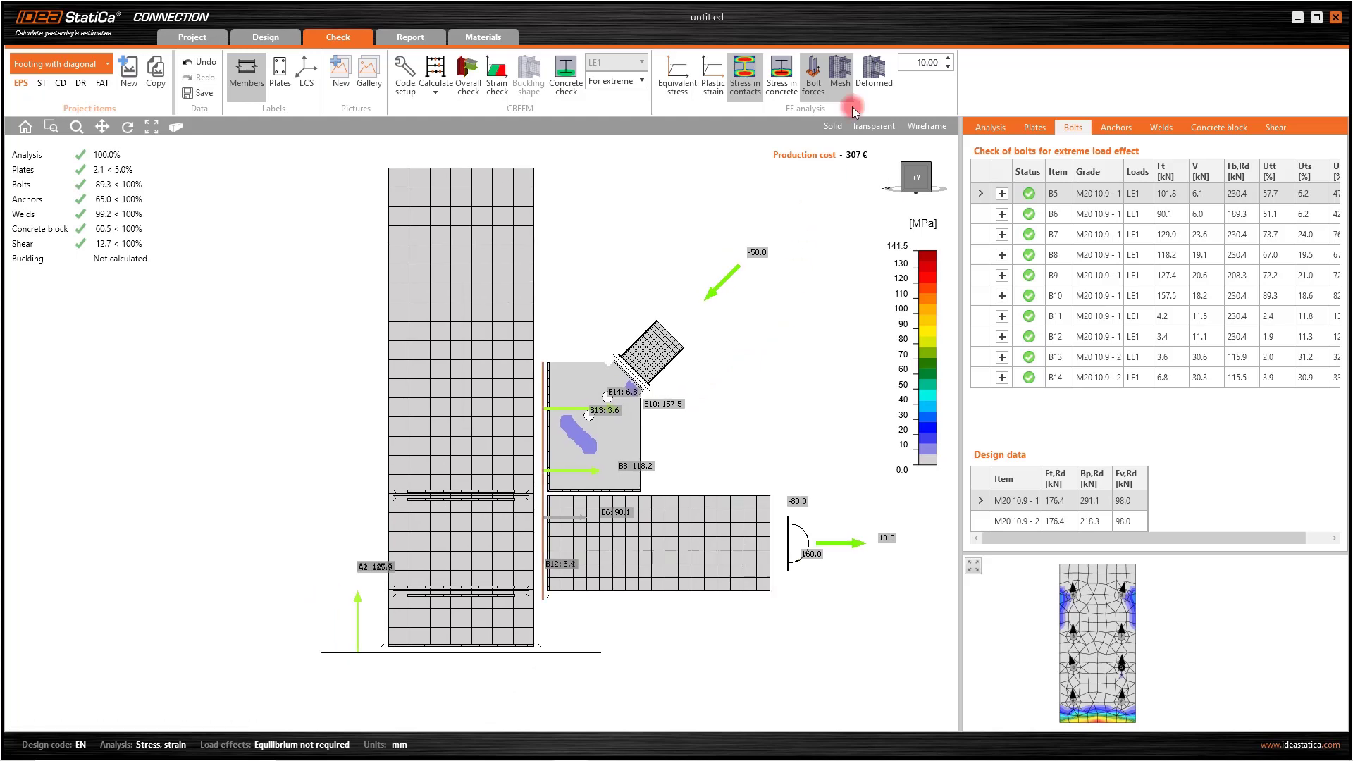
- Display the deformed shape of the connection and examine it around the column base and beam
click(865, 81)
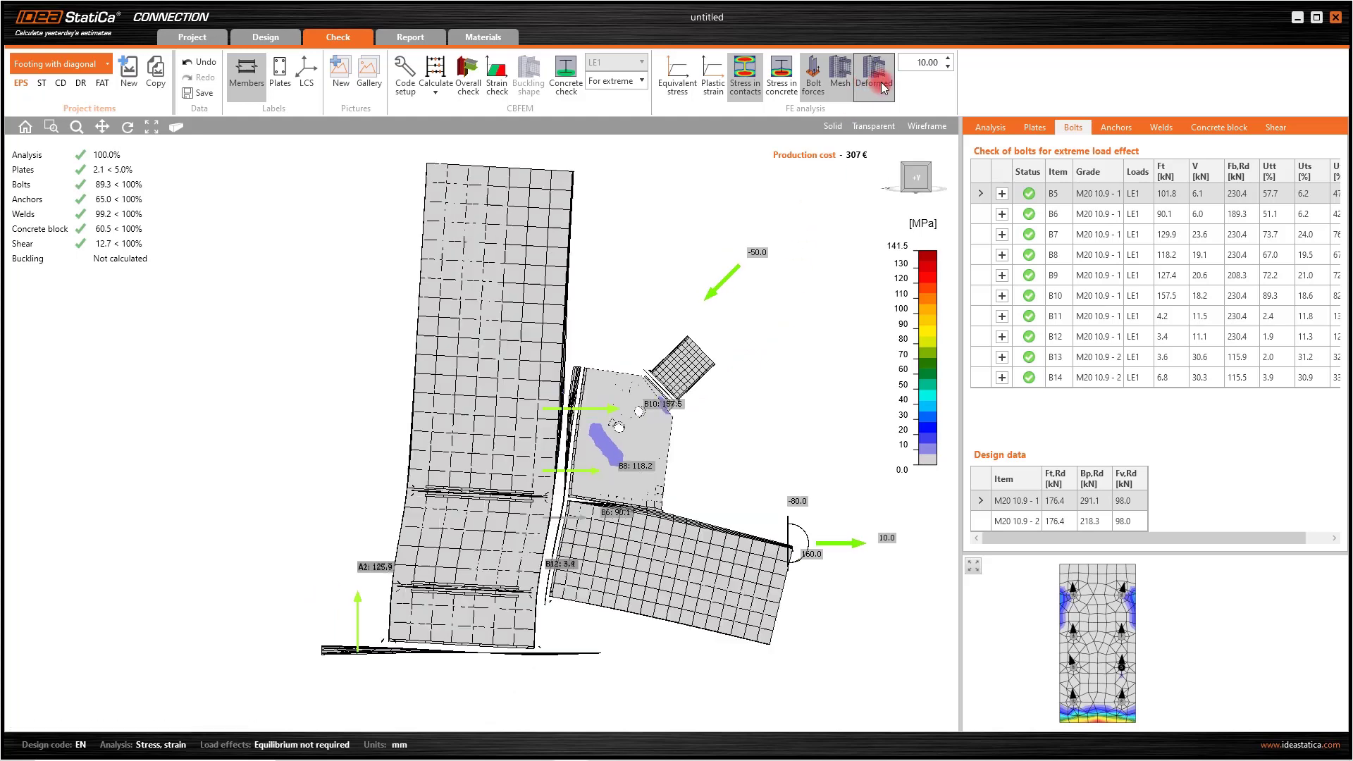
scroll(467, 598, up, 4)
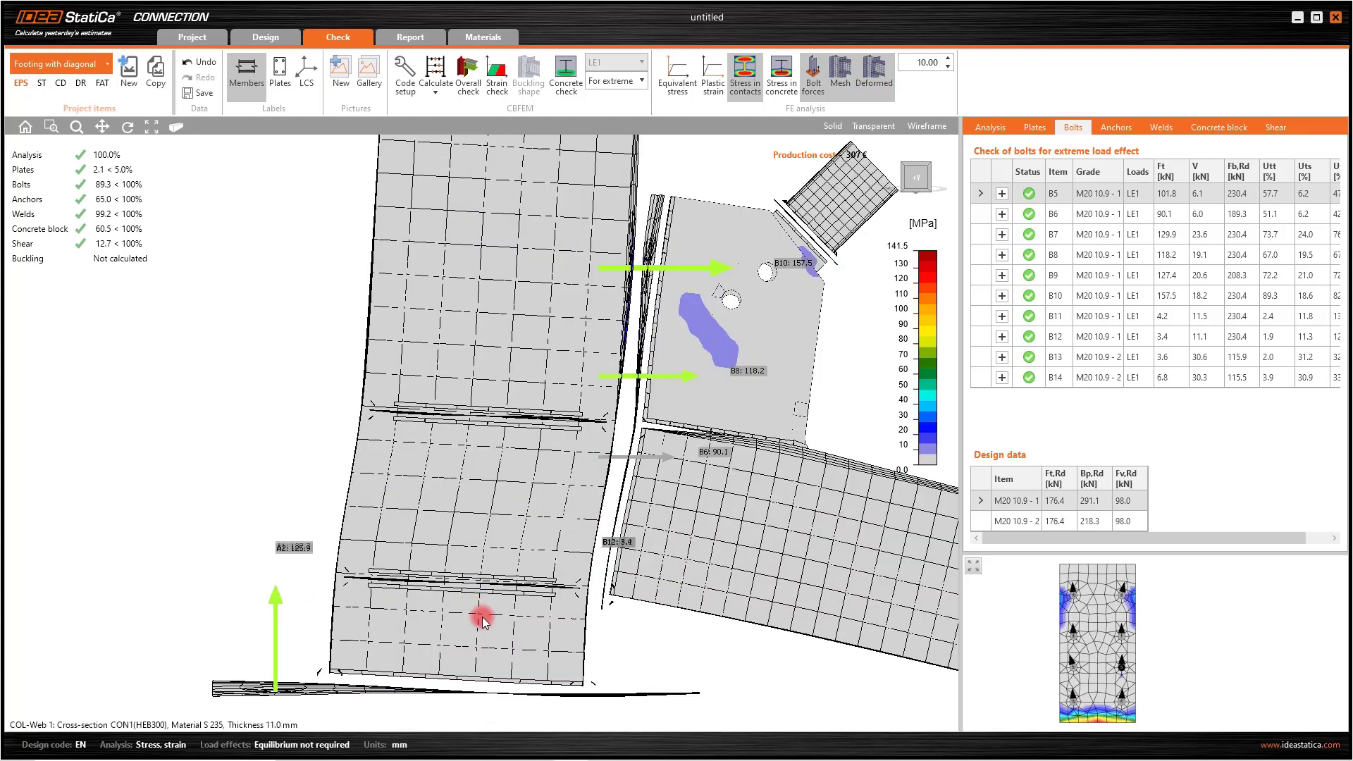
middle_drag(623, 632, 338, 630)
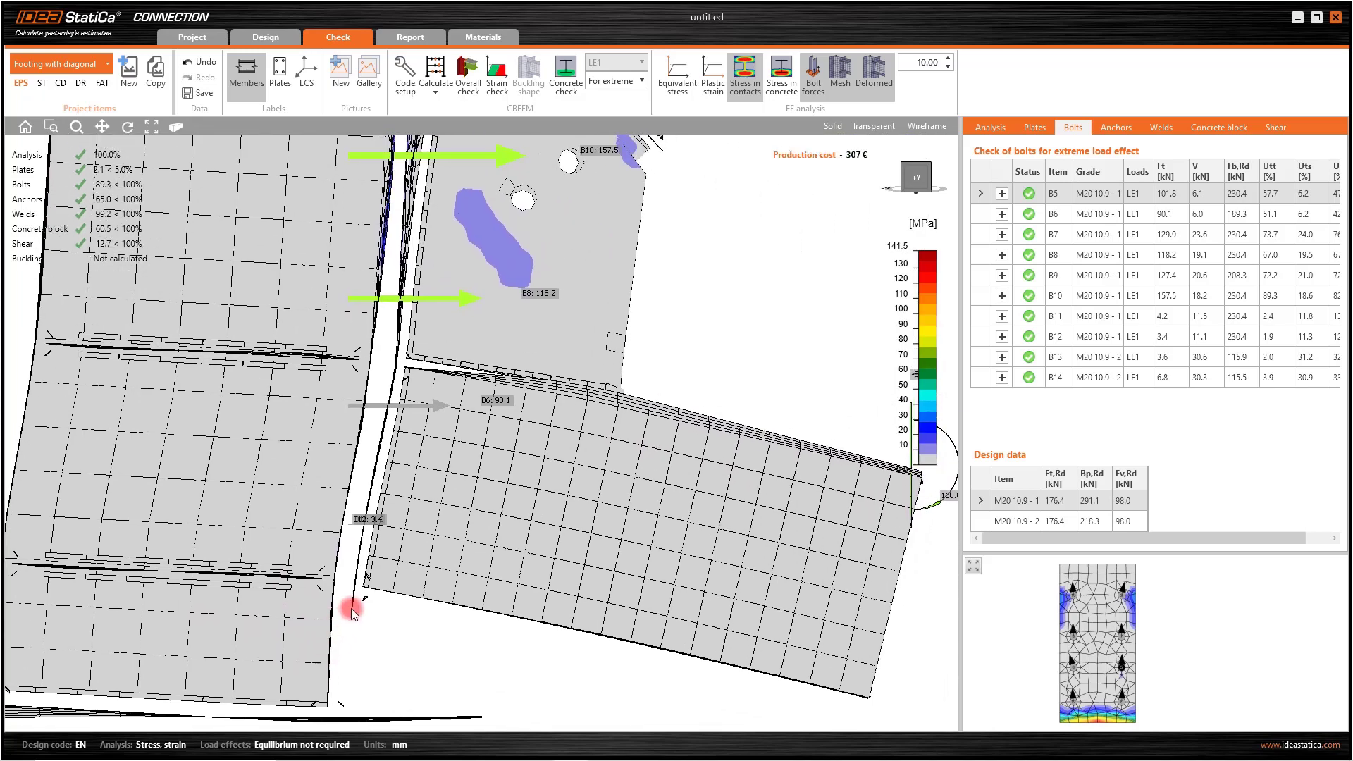
scroll(469, 580, down, 3)
scroll(457, 402, down, 2)
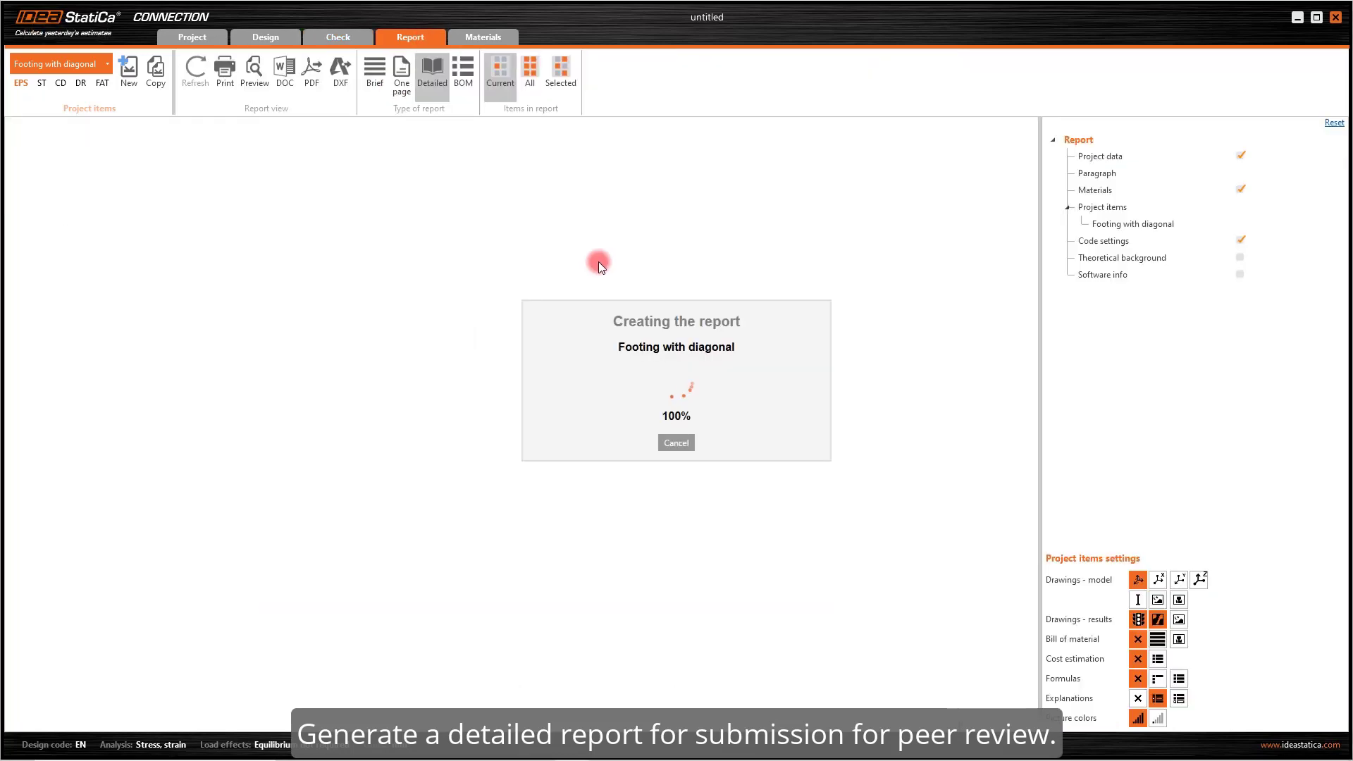
- Generate the detailed report for the footing with diagonal and review its check sections through concrete block, shear and buckling
scroll(603, 258, down, 6)
scroll(603, 259, down, 15)
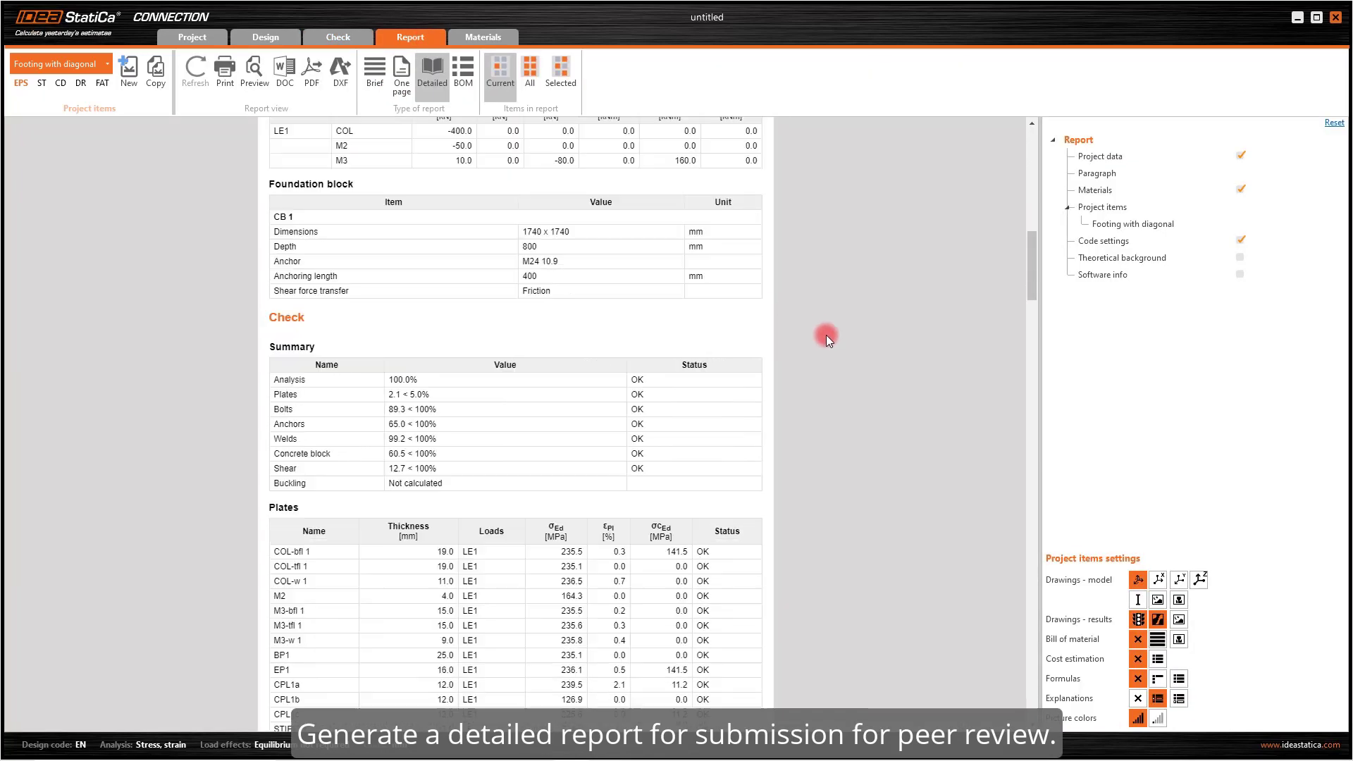
scroll(831, 339, down, 8)
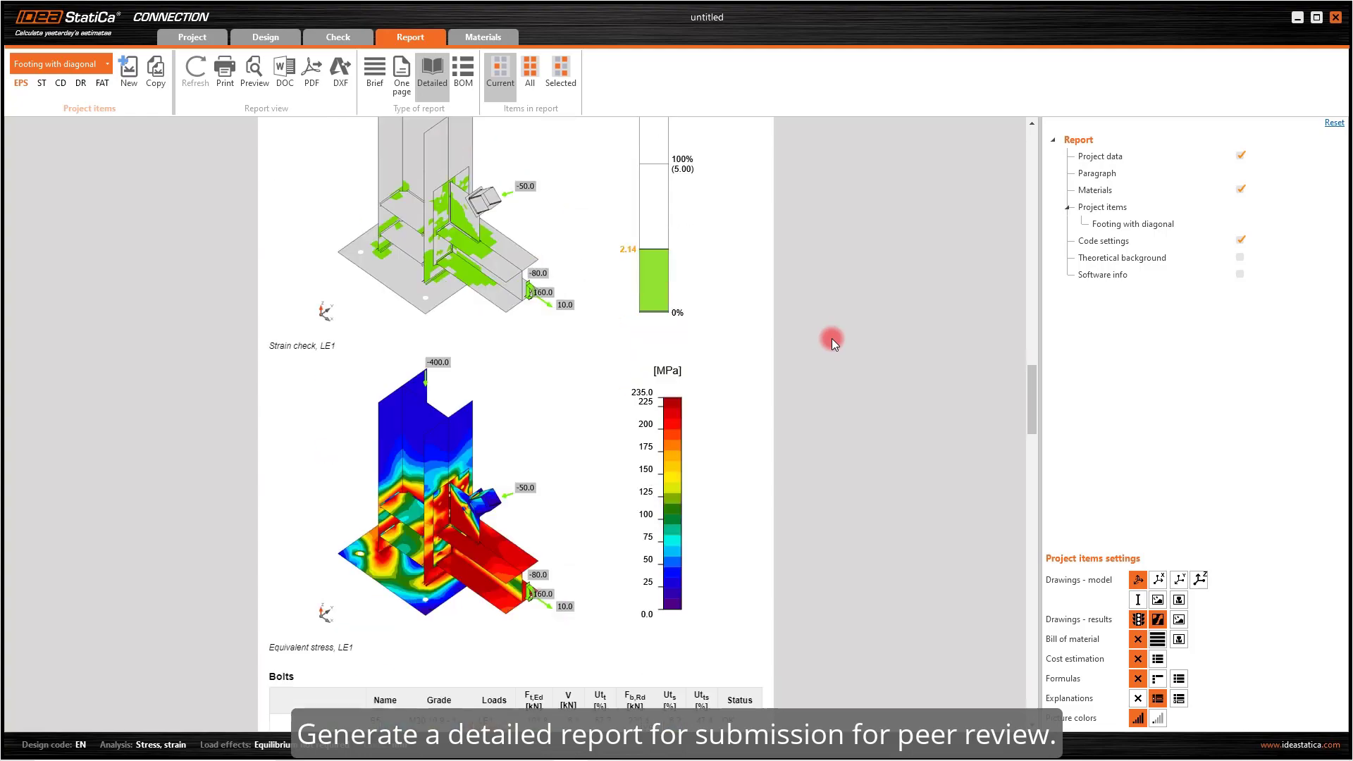
scroll(831, 338, down, 10)
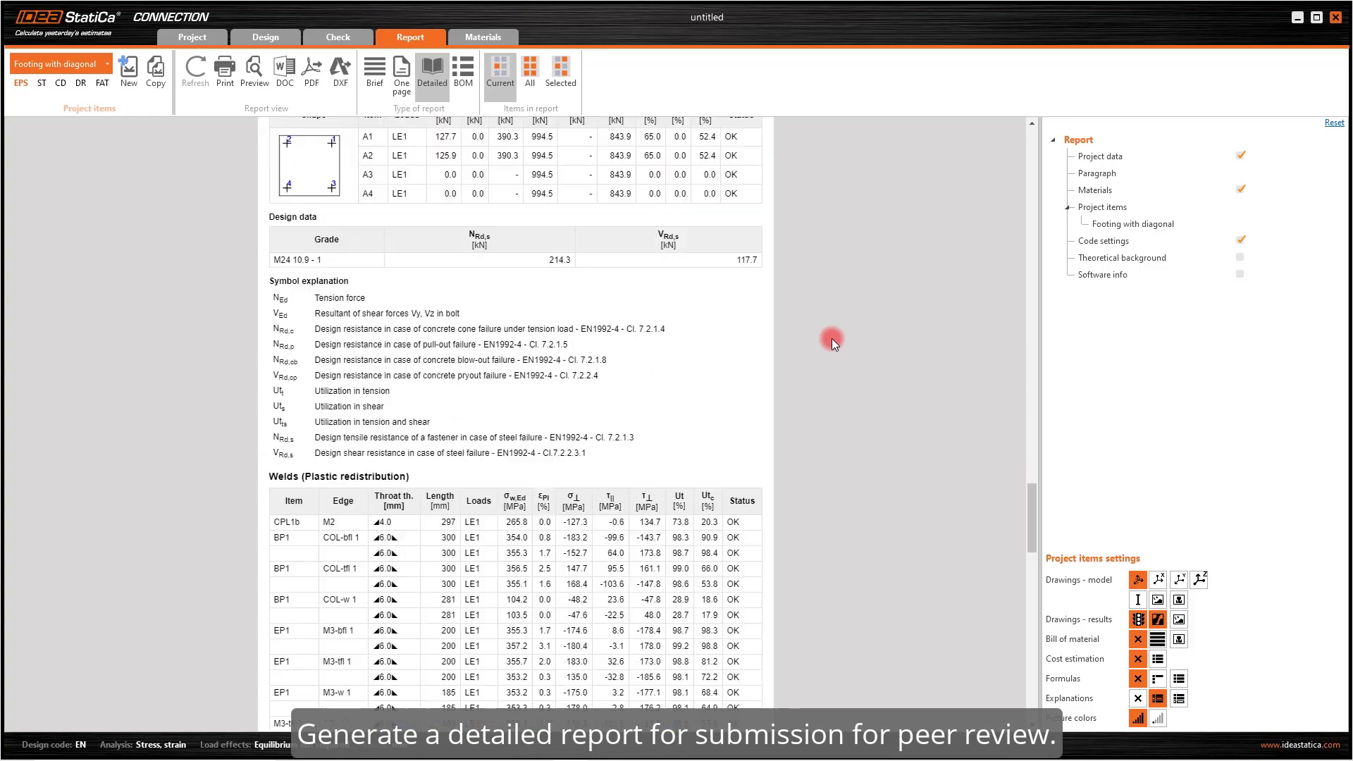
scroll(832, 338, down, 8)
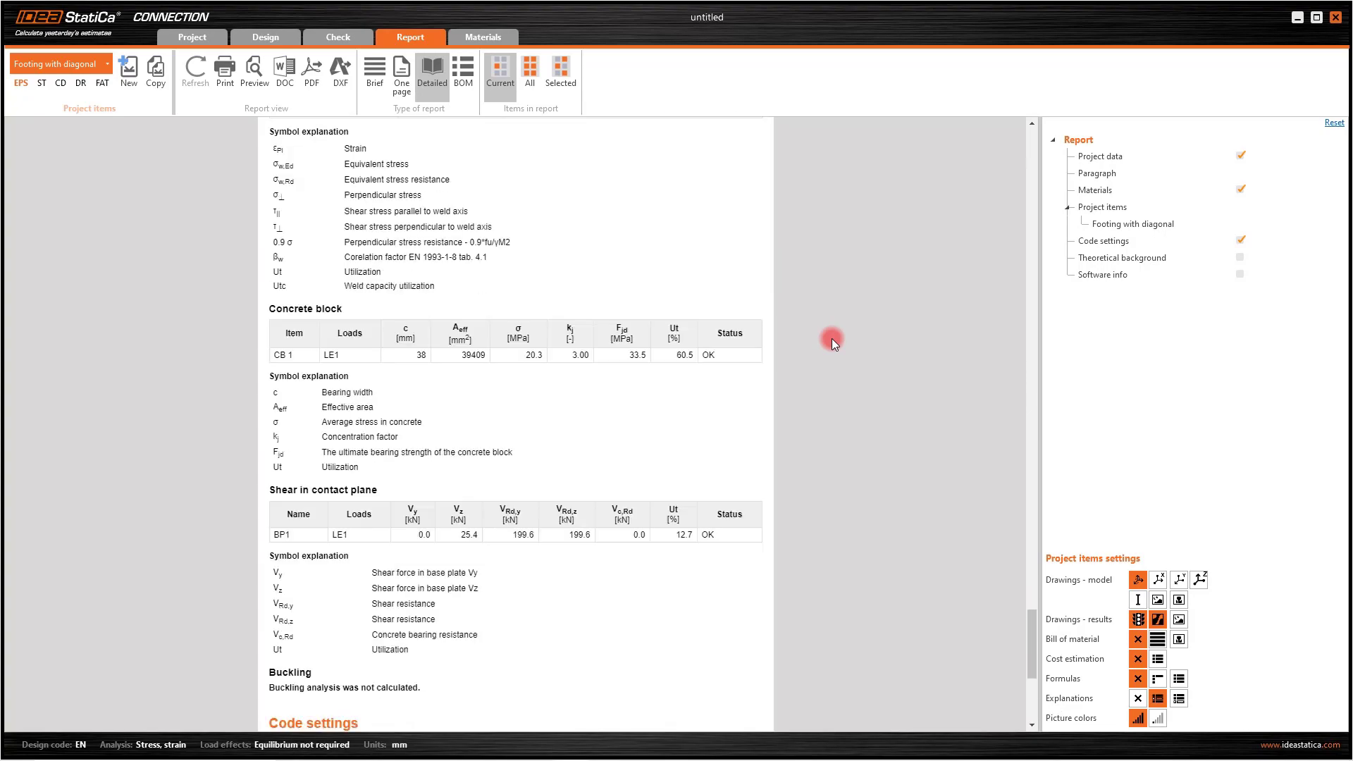